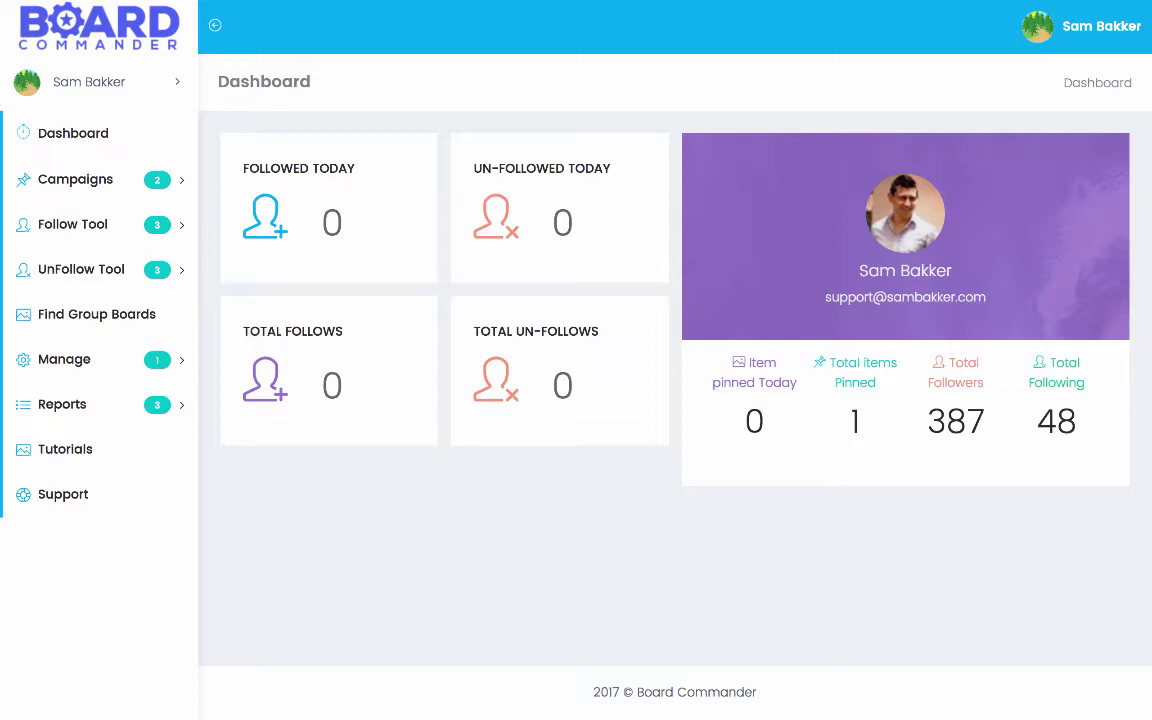
Step: Switch to Pinterest and browse the pins in the home feed
mouse_move(372, 2)
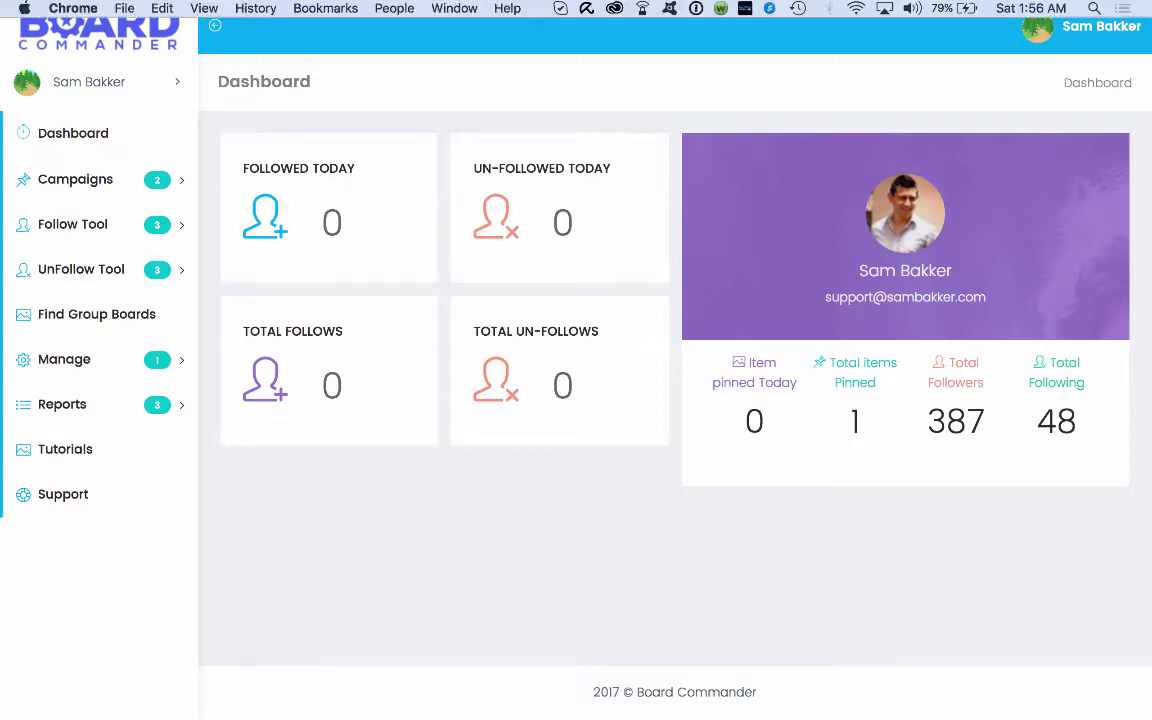
click(372, 40)
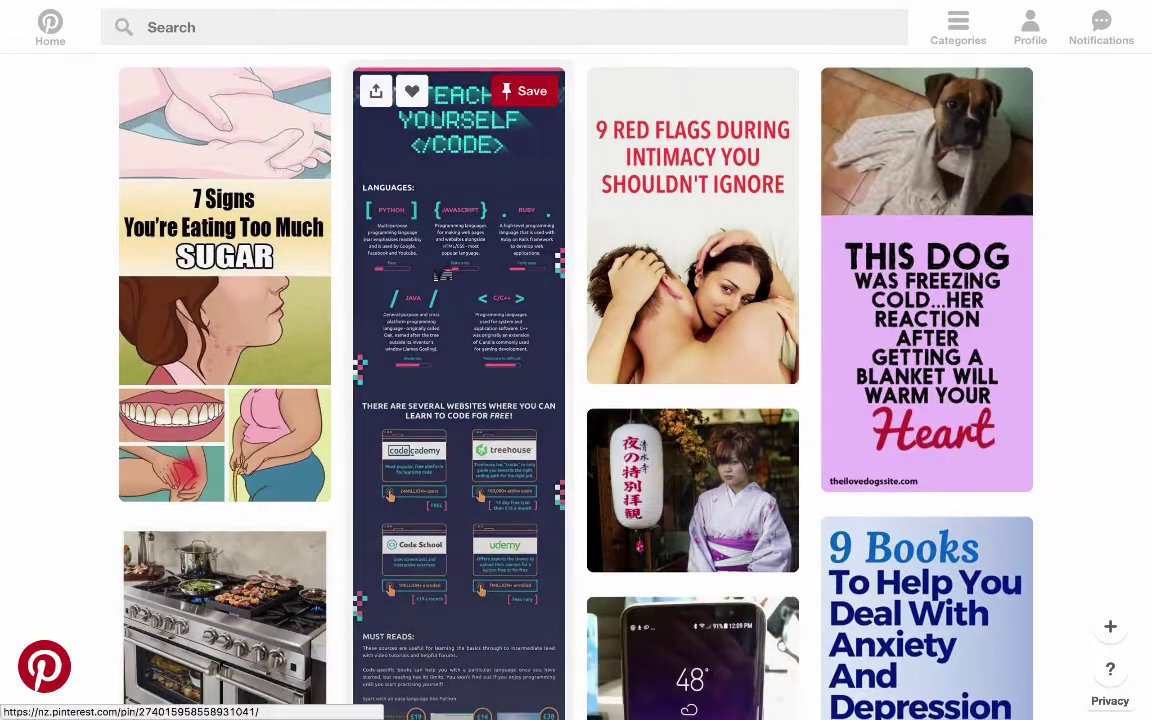
scroll(487, 421, down, 6)
scroll(487, 421, down, 1)
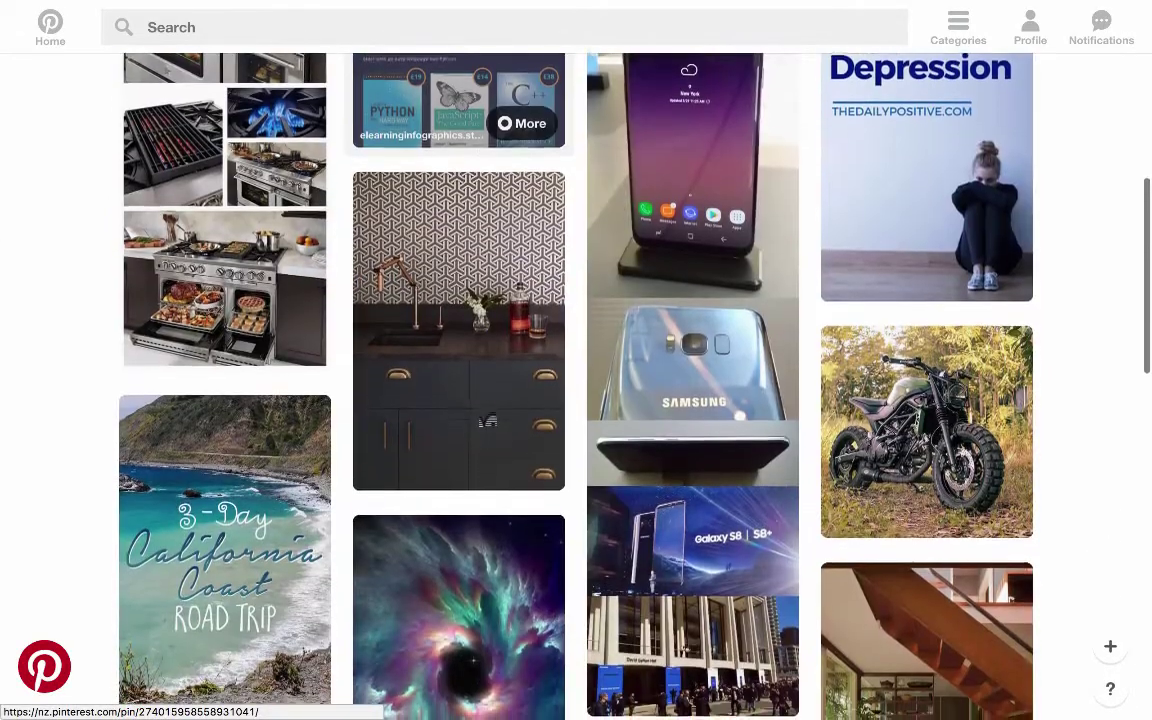
scroll(487, 421, up, 2)
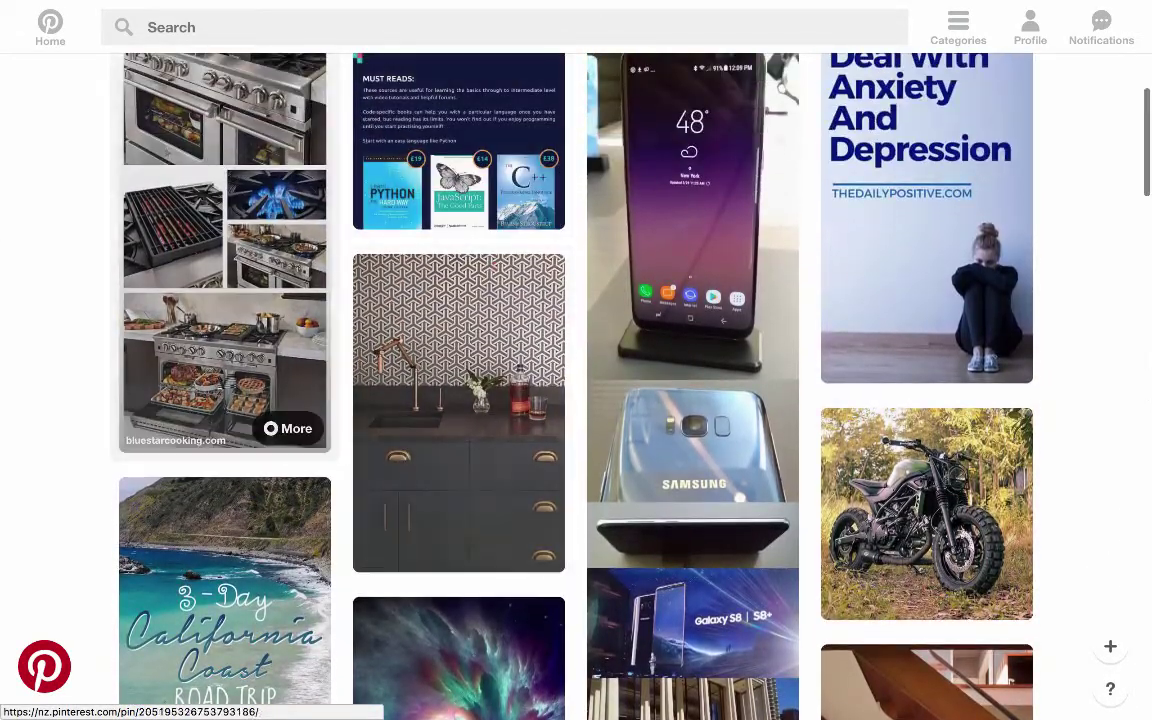
scroll(465, 393, down, 1)
scroll(465, 393, down, 15)
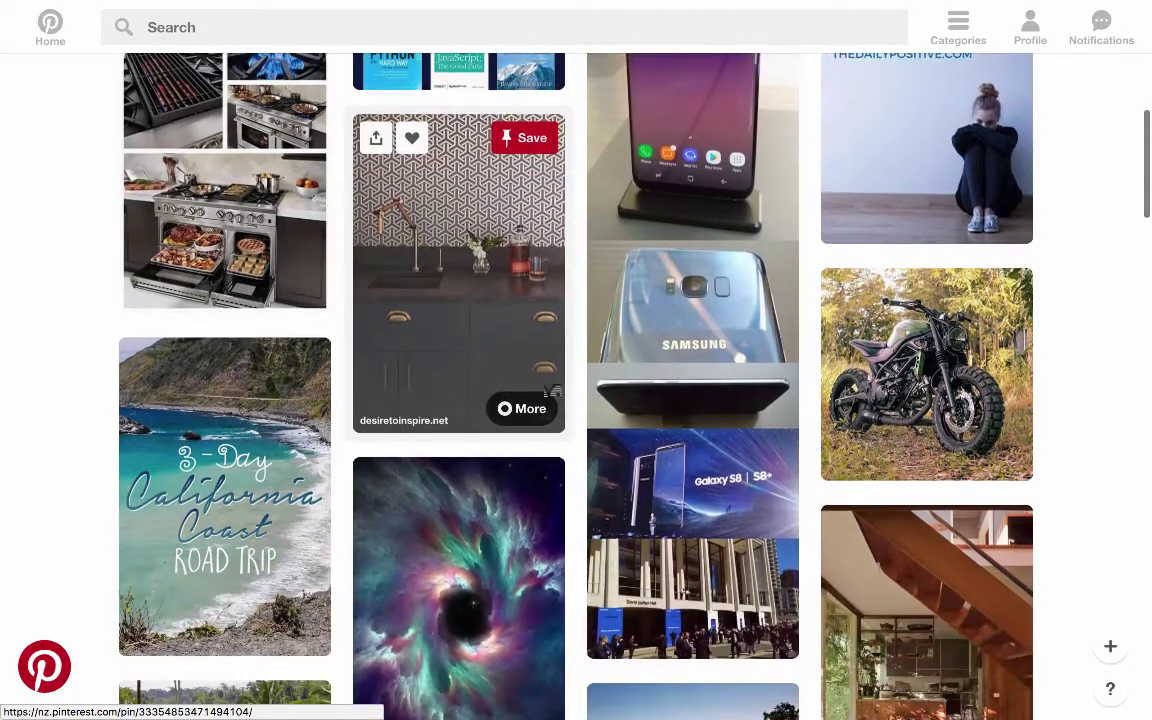
scroll(583, 378, down, 15)
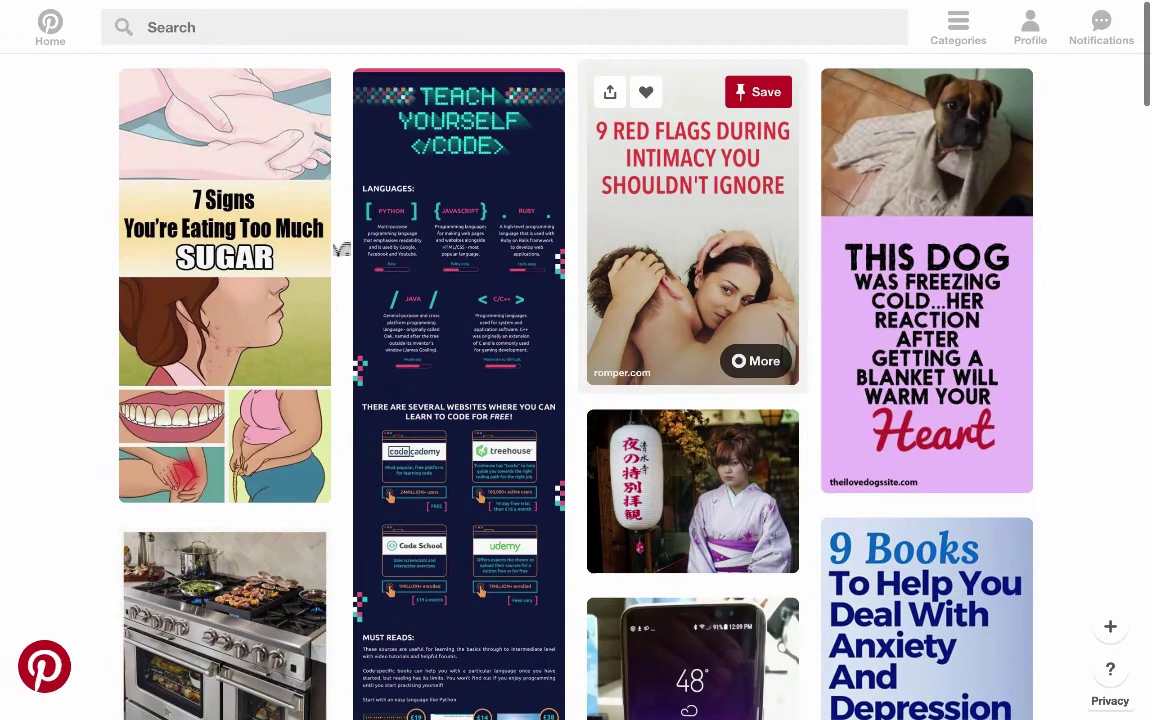
Step: Search Pinterest for "health"
click(262, 30)
text(health)
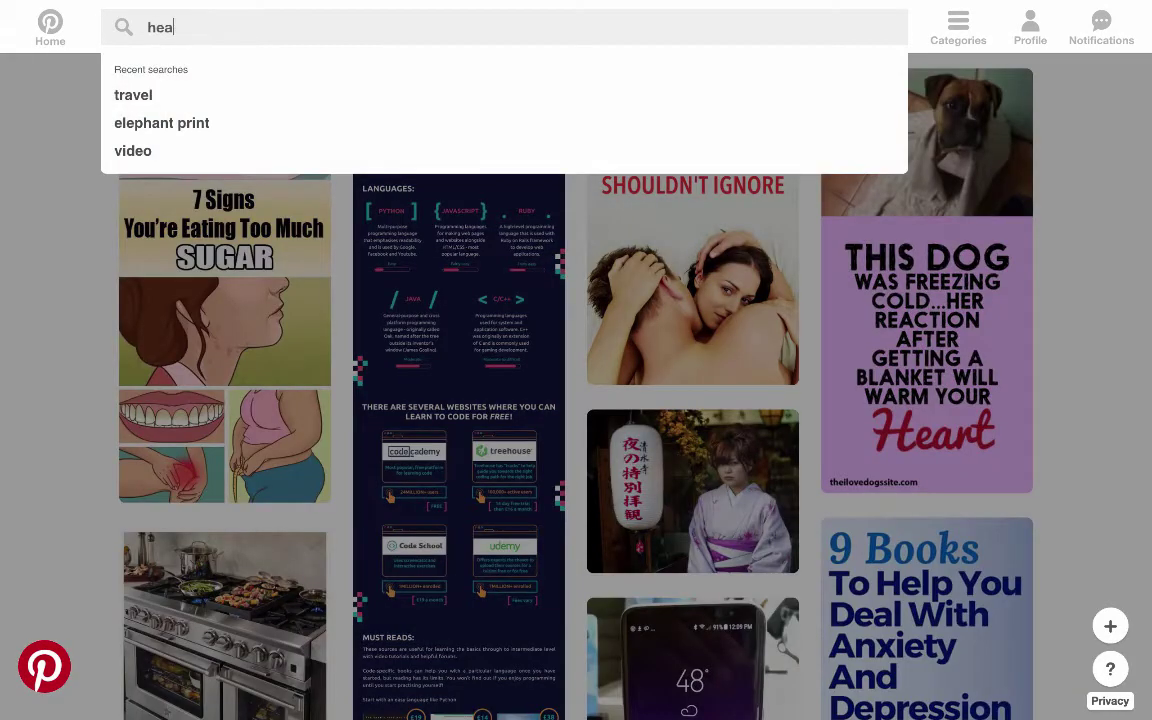
key(Return)
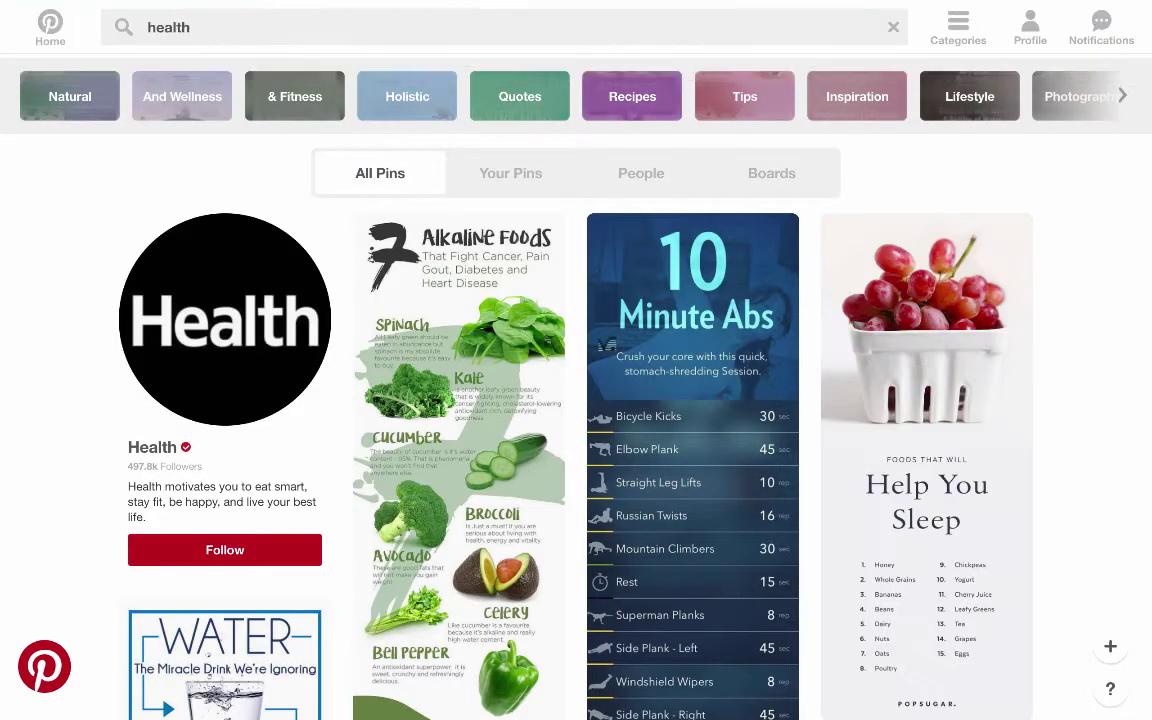
Step: Examine the pins in the health search results, looking at the infographic and workout designs
scroll(533, 563, down, 2)
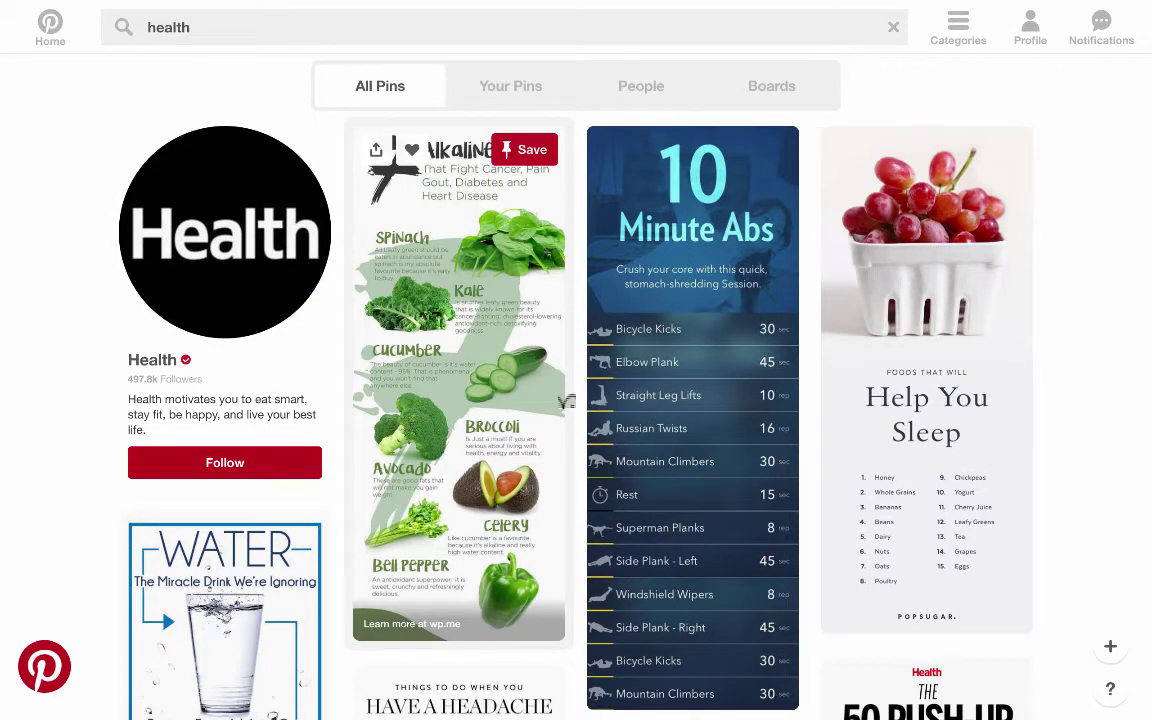
scroll(575, 430, down, 6)
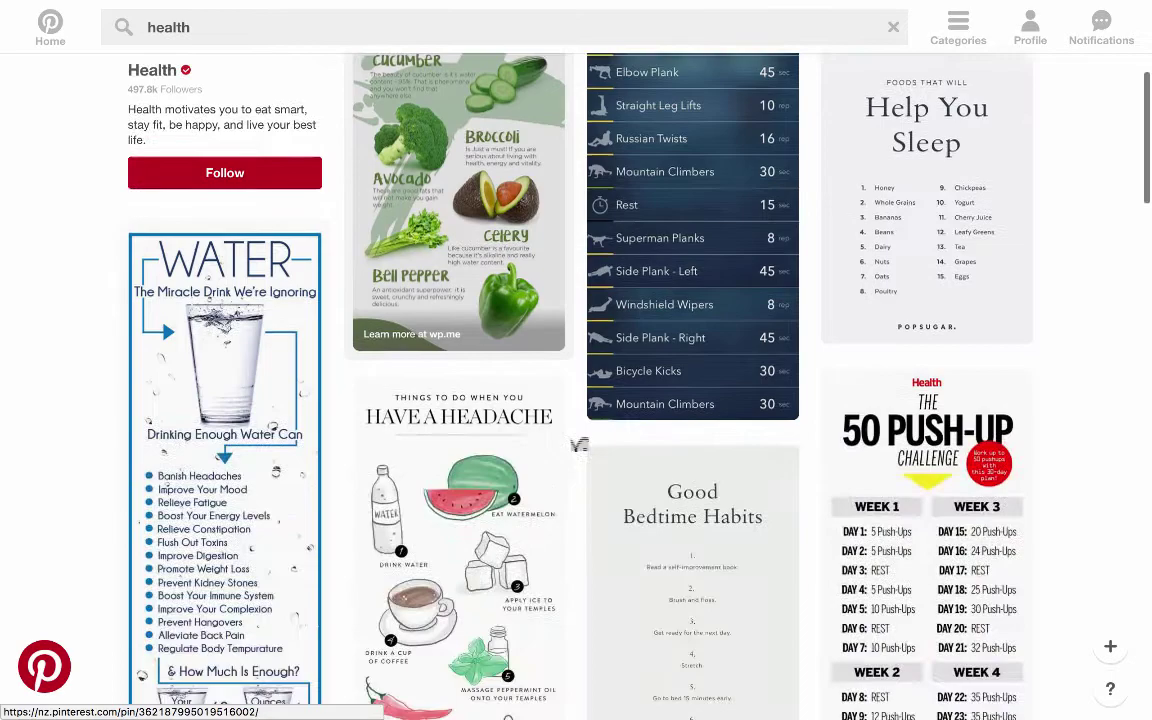
scroll(166, 258, down, 5)
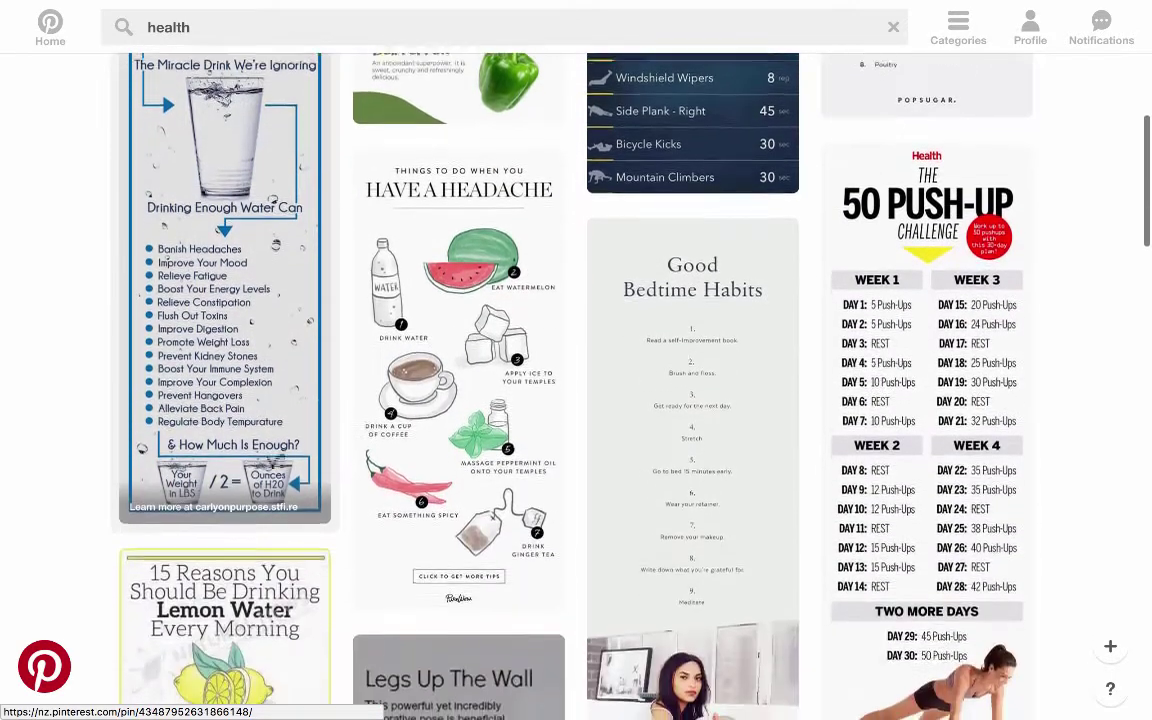
scroll(165, 258, down, 10)
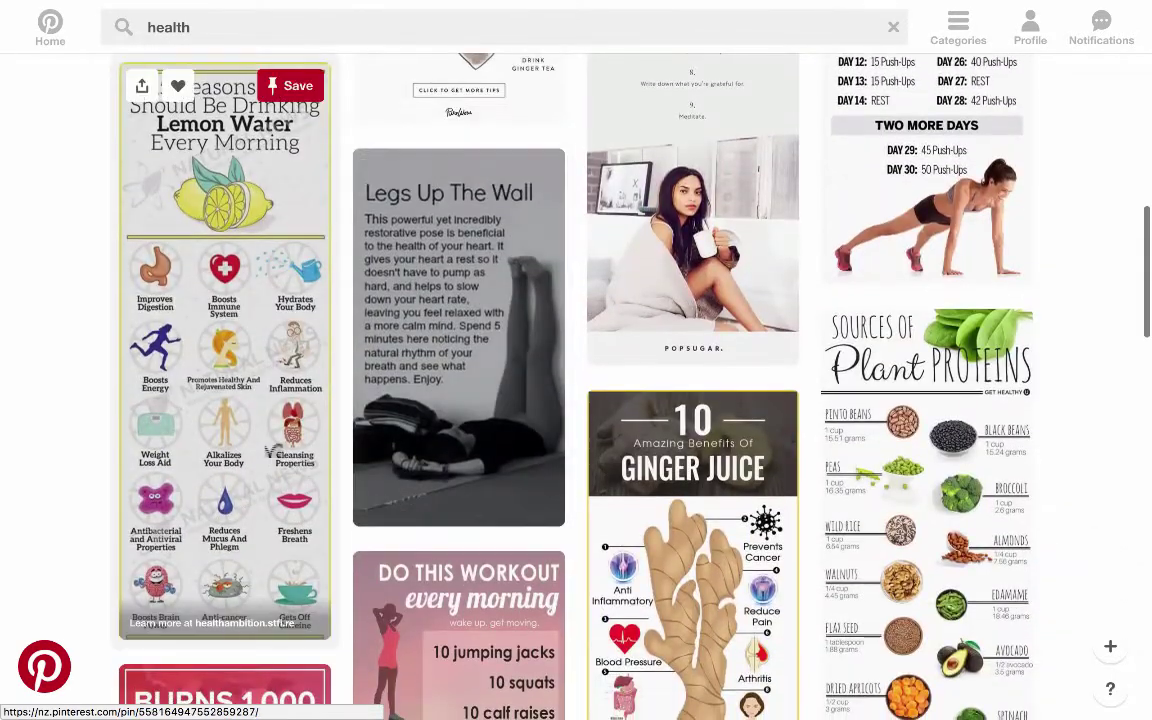
scroll(270, 452, down, 7)
scroll(787, 370, up, 2)
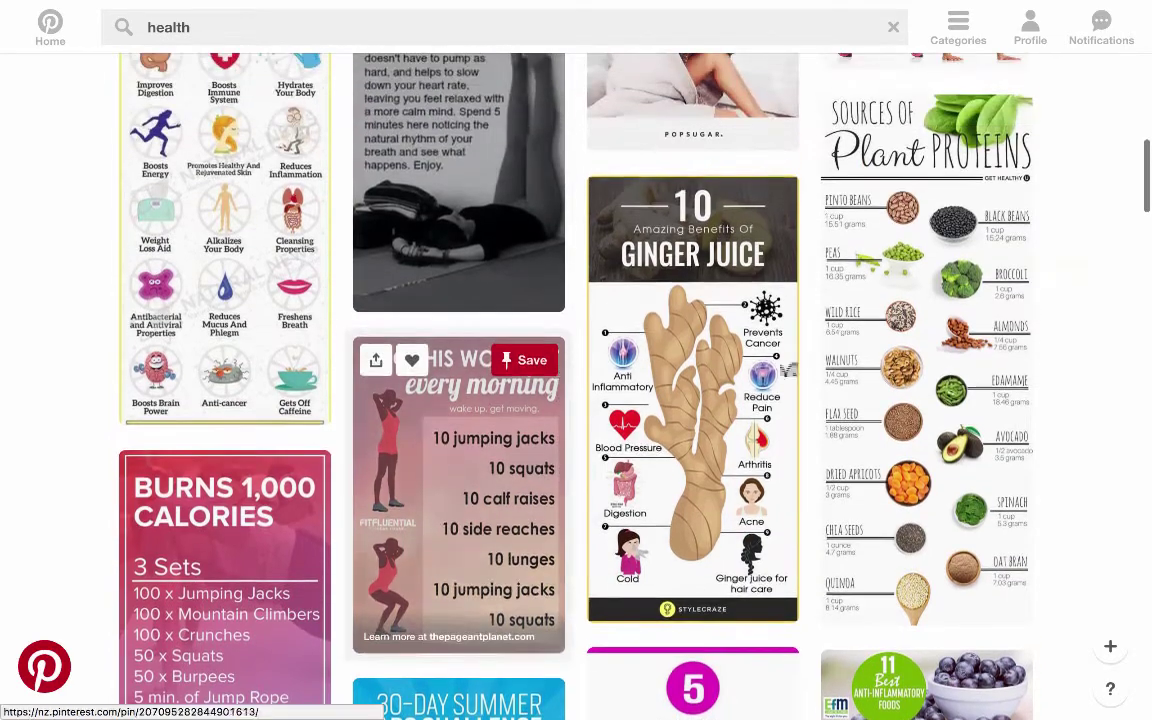
scroll(895, 365, up, 11)
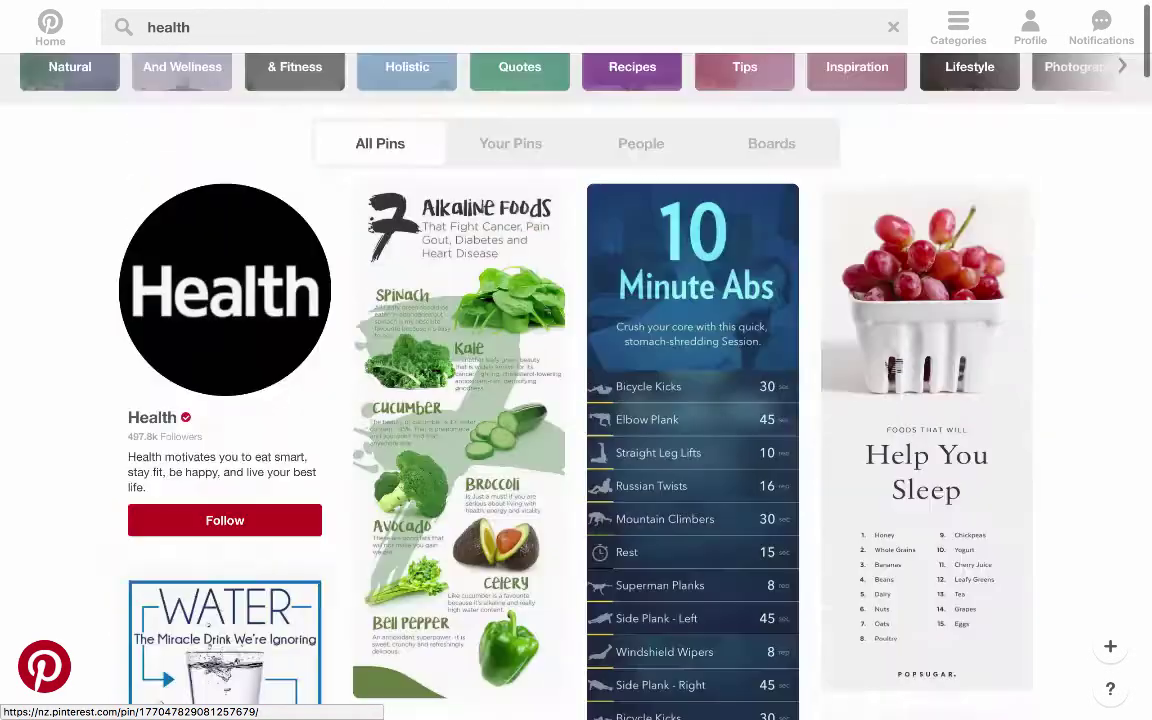
scroll(618, 362, down, 4)
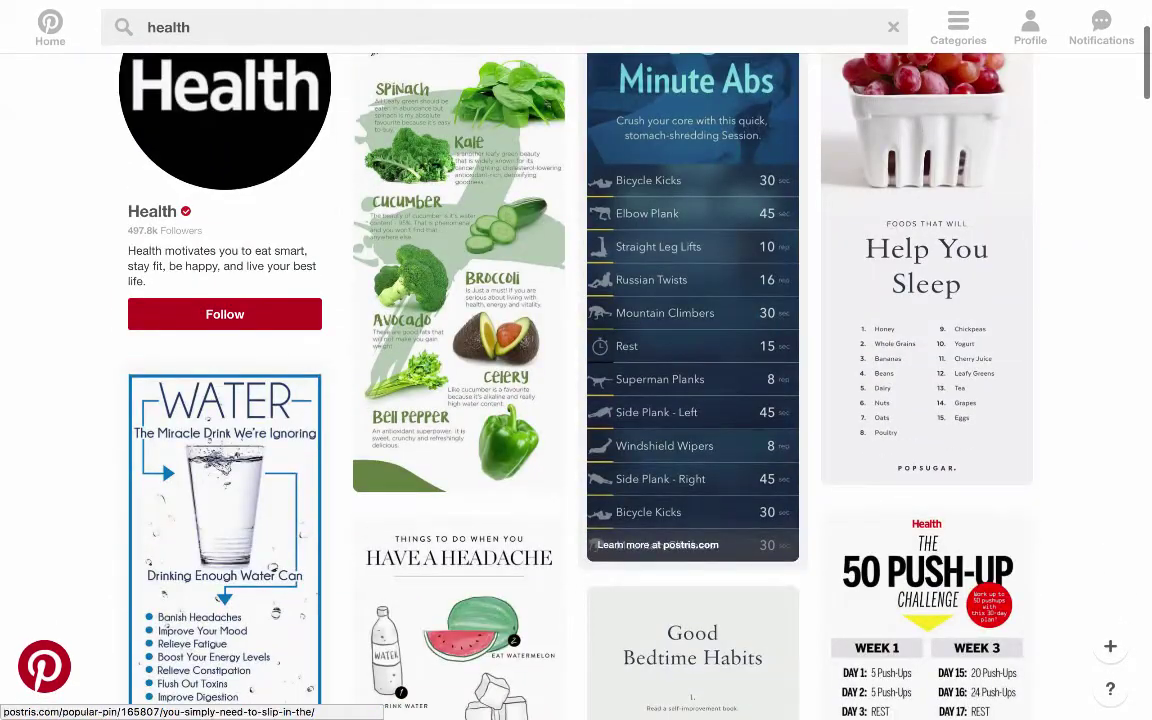
Step: Open the "10 Minute Abs" pin, review its details and linked postris.com article, and return to Pinterest
click(605, 371)
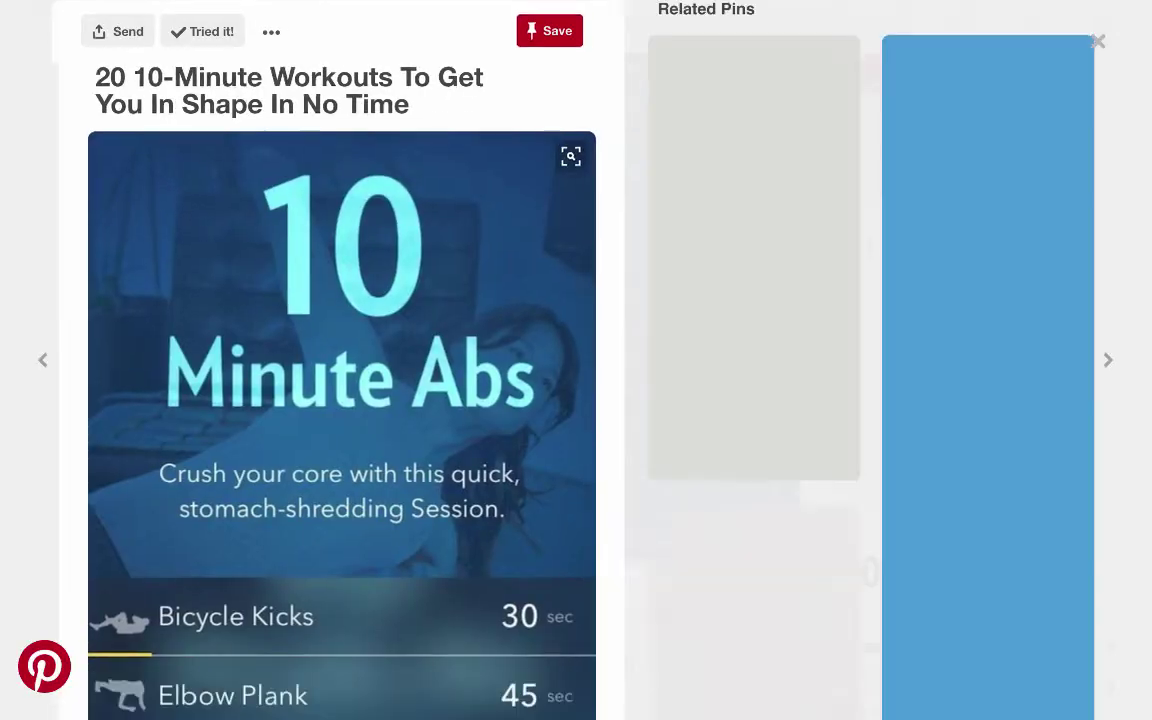
scroll(694, 465, down, 10)
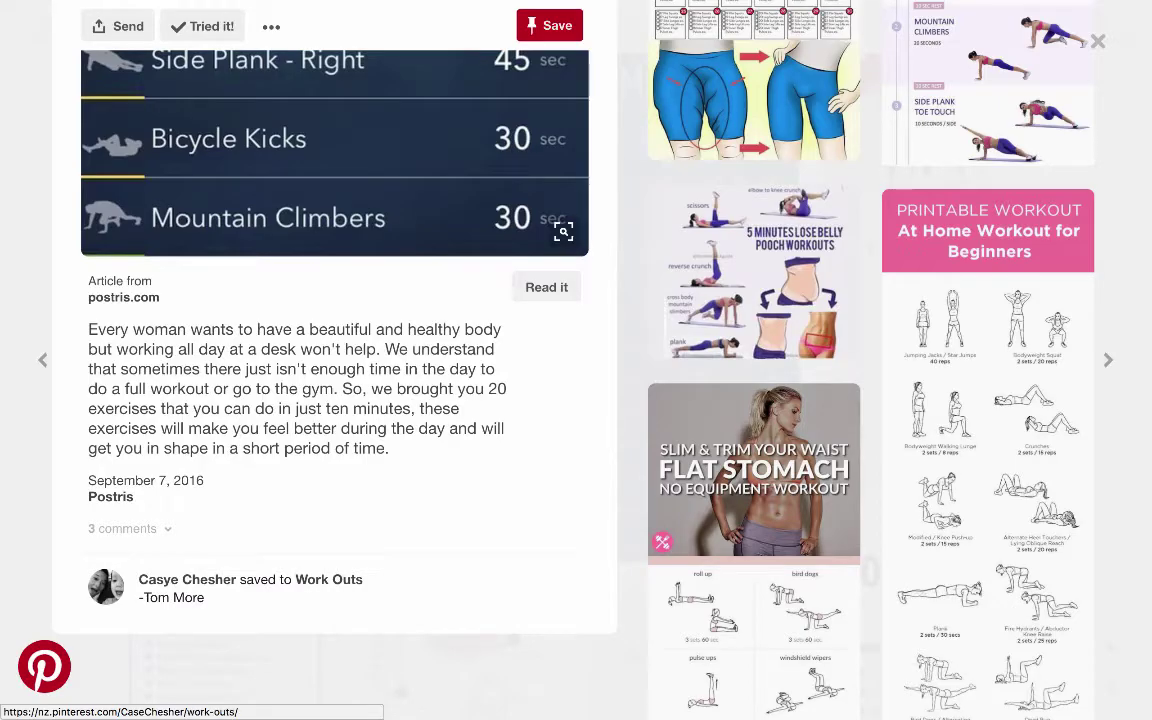
scroll(328, 579, up, 12)
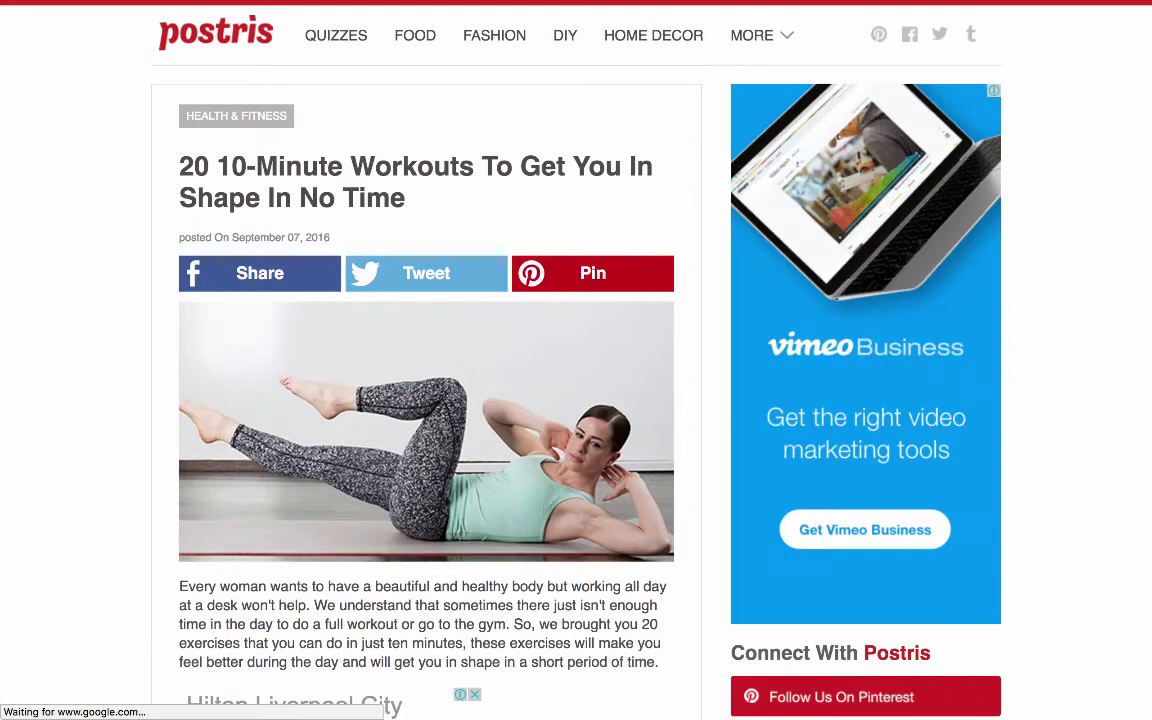
mouse_move(576, 2)
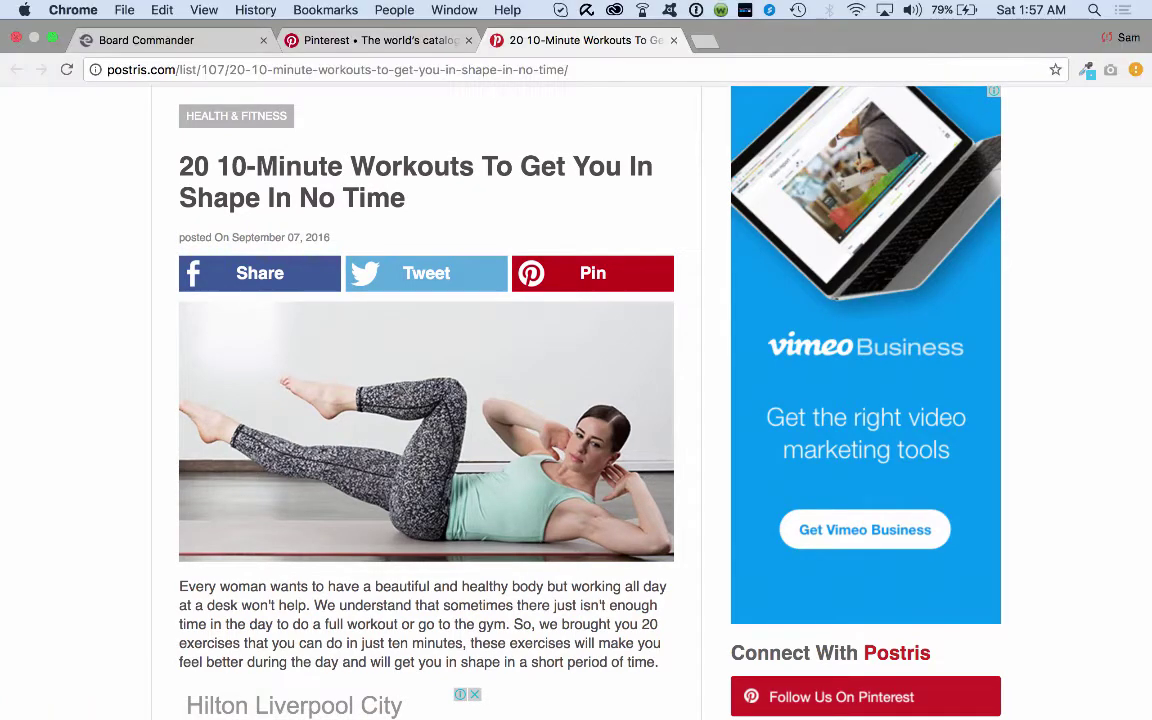
click(378, 40)
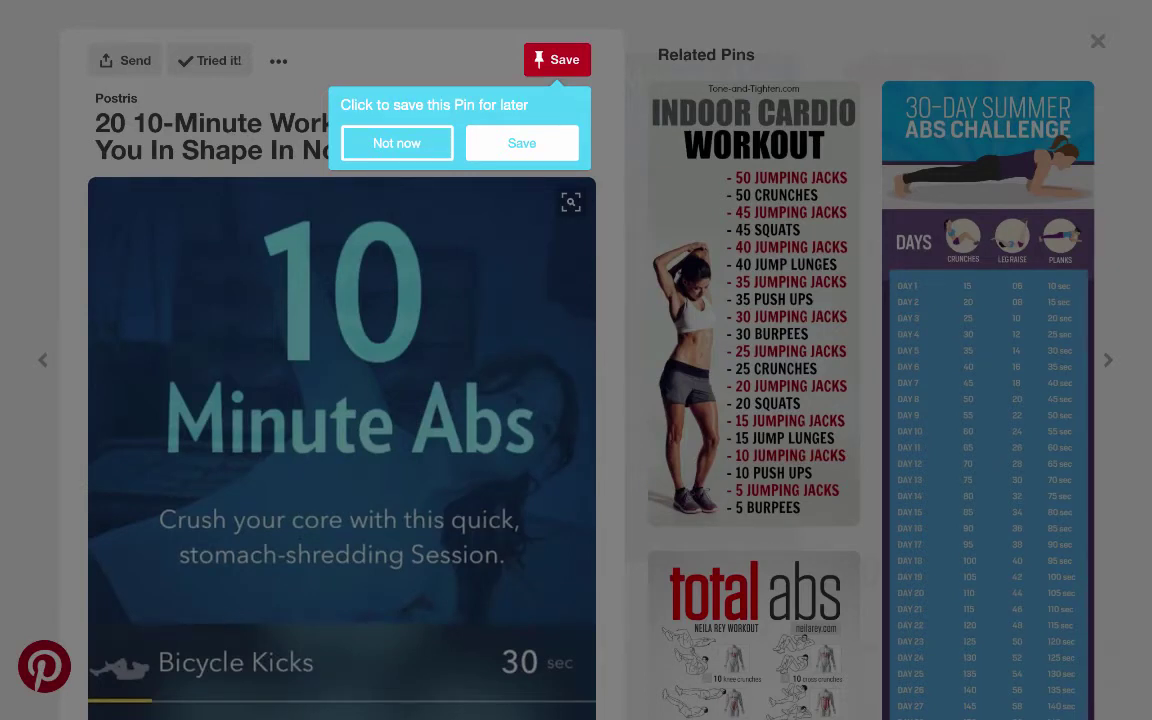
click(521, 143)
scroll(576, 360, down, 2)
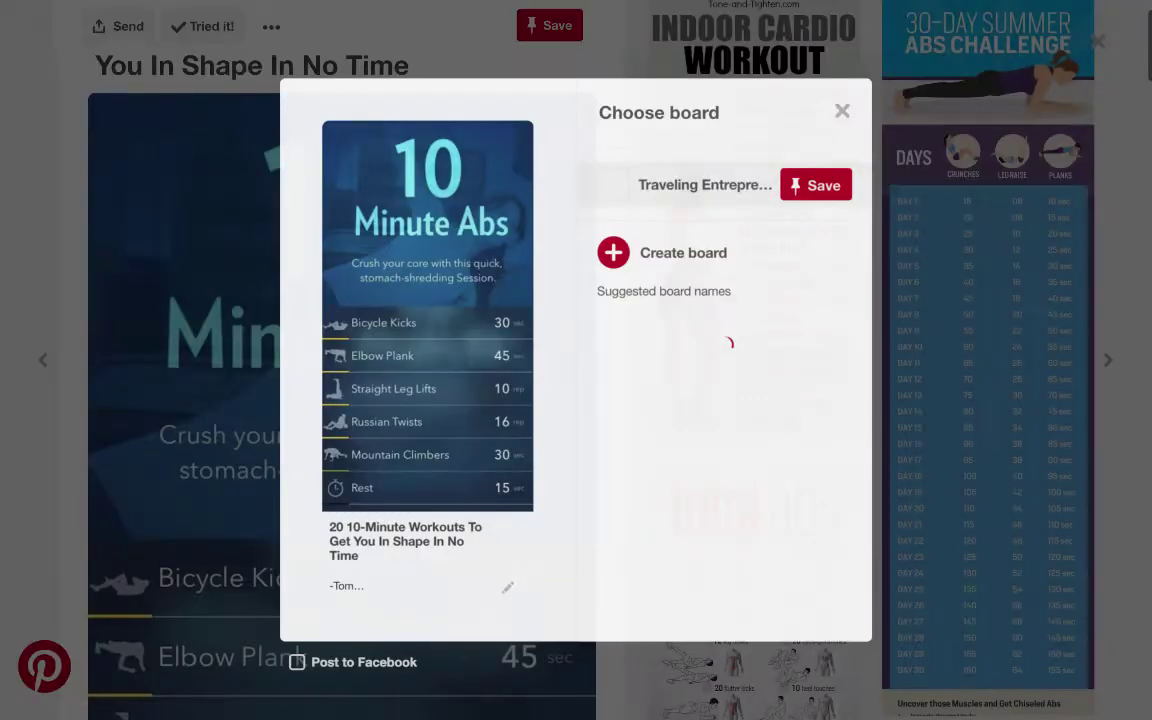
click(842, 111)
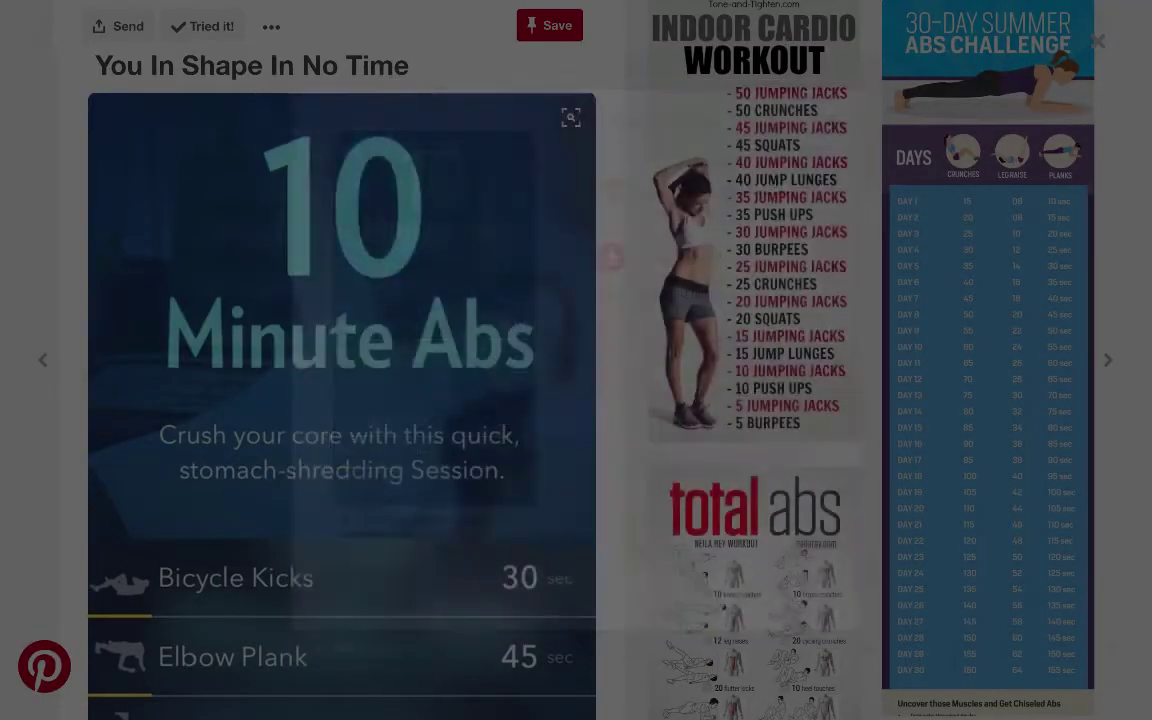
Step: Open the profile of the person who saved the workout pin and view their boards
scroll(340, 400, down, 10)
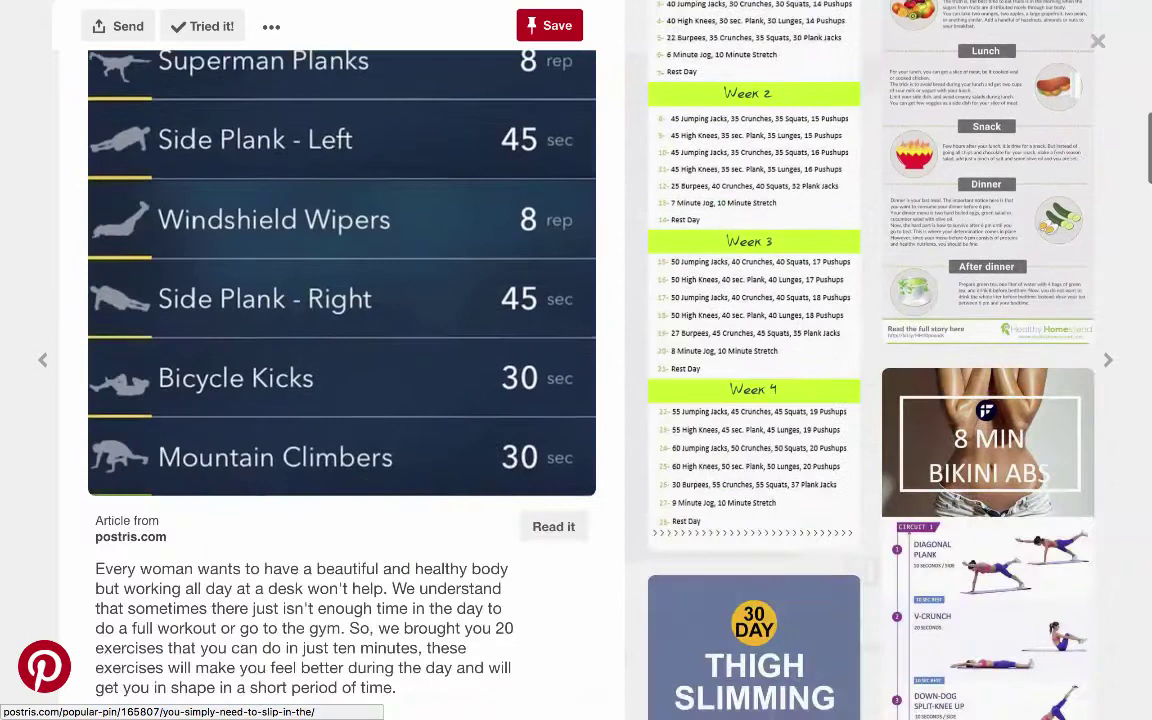
scroll(340, 300, down, 3)
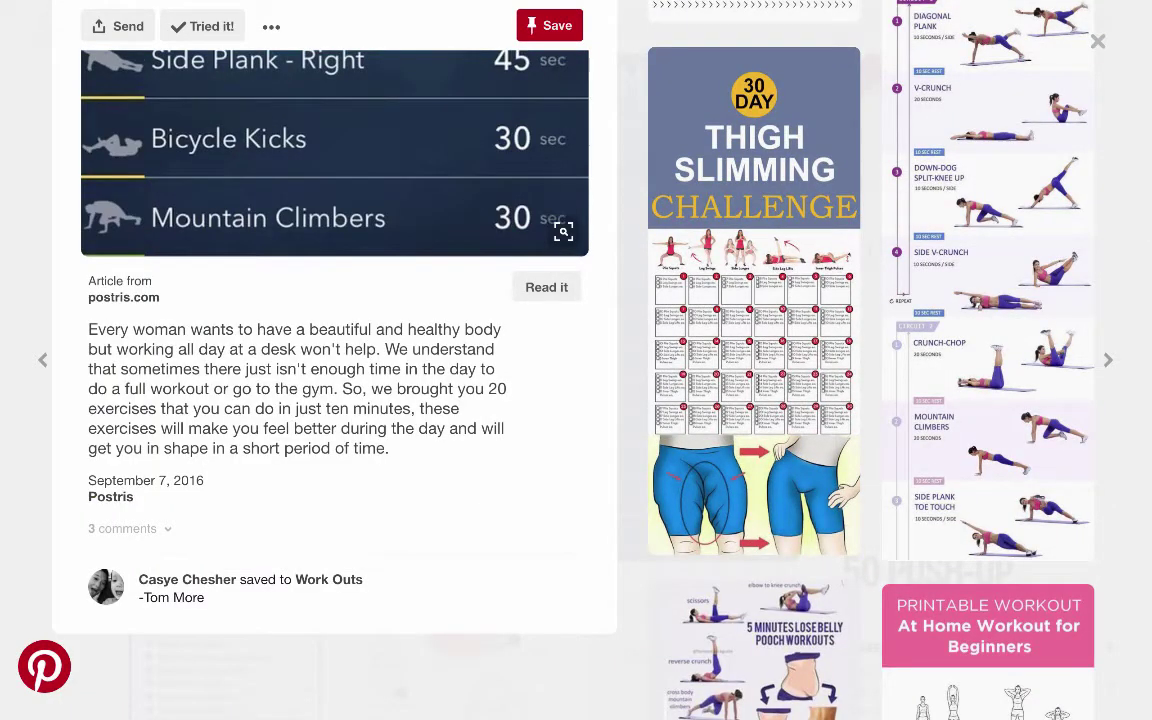
click(187, 579)
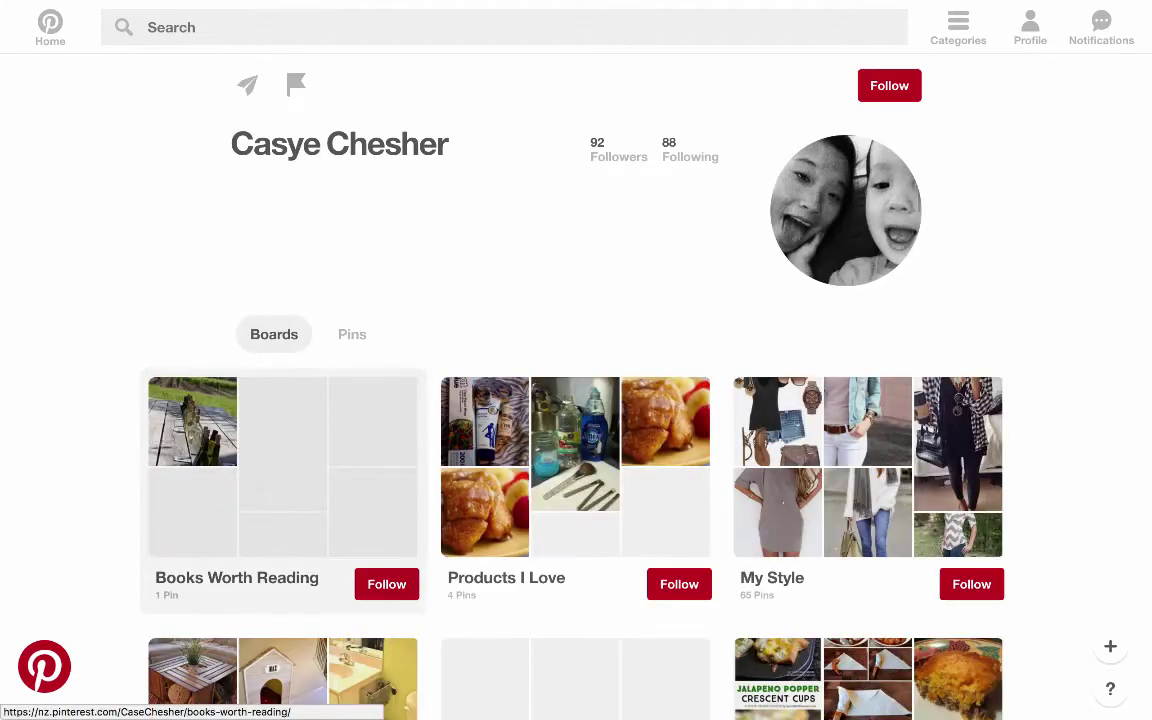
scroll(283, 470, down, 1)
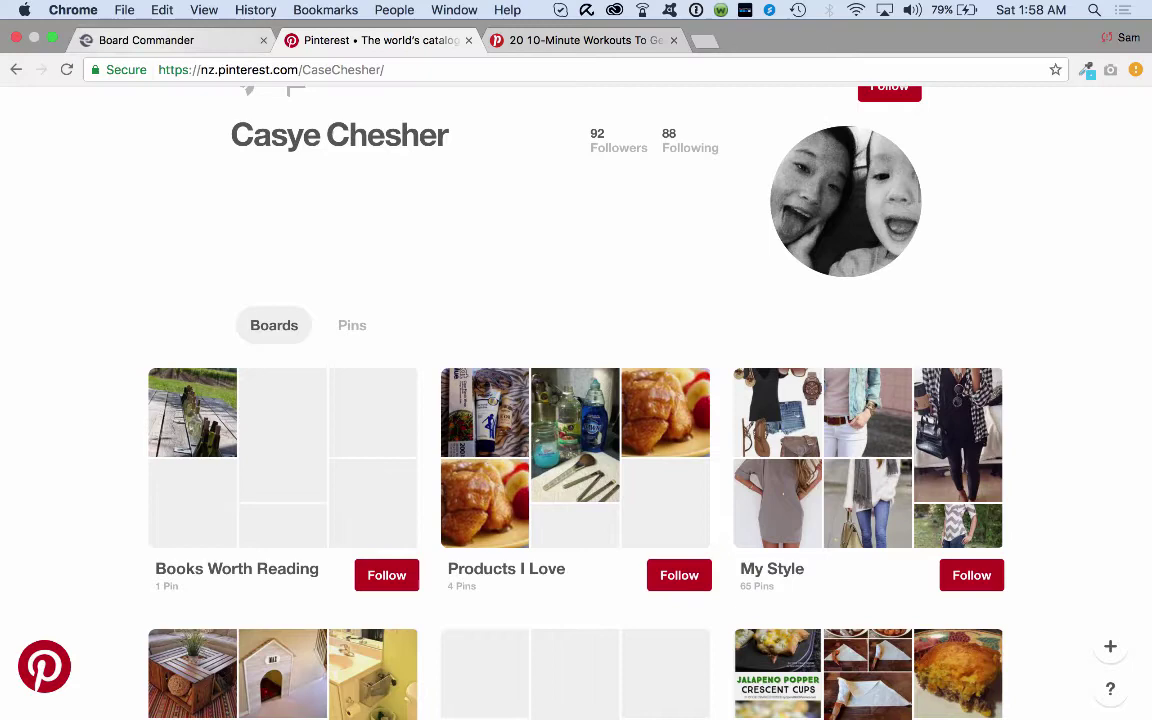
Step: Switch to Board Commander and expand the campaign options
click(165, 40)
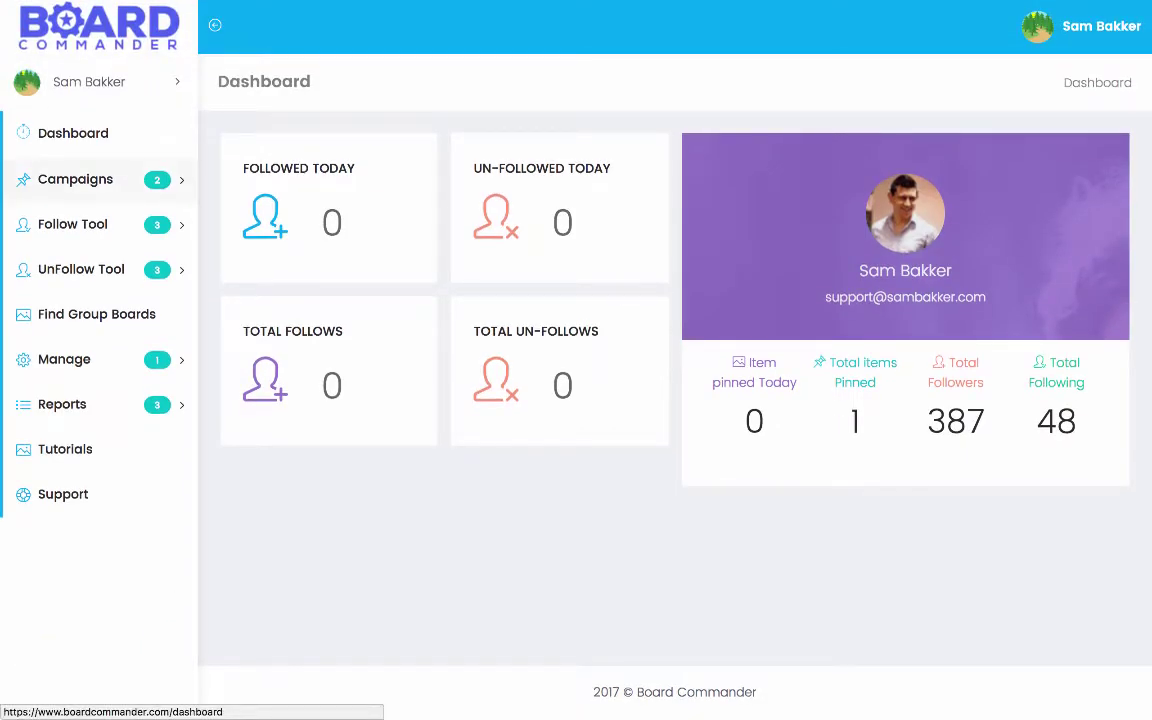
click(75, 179)
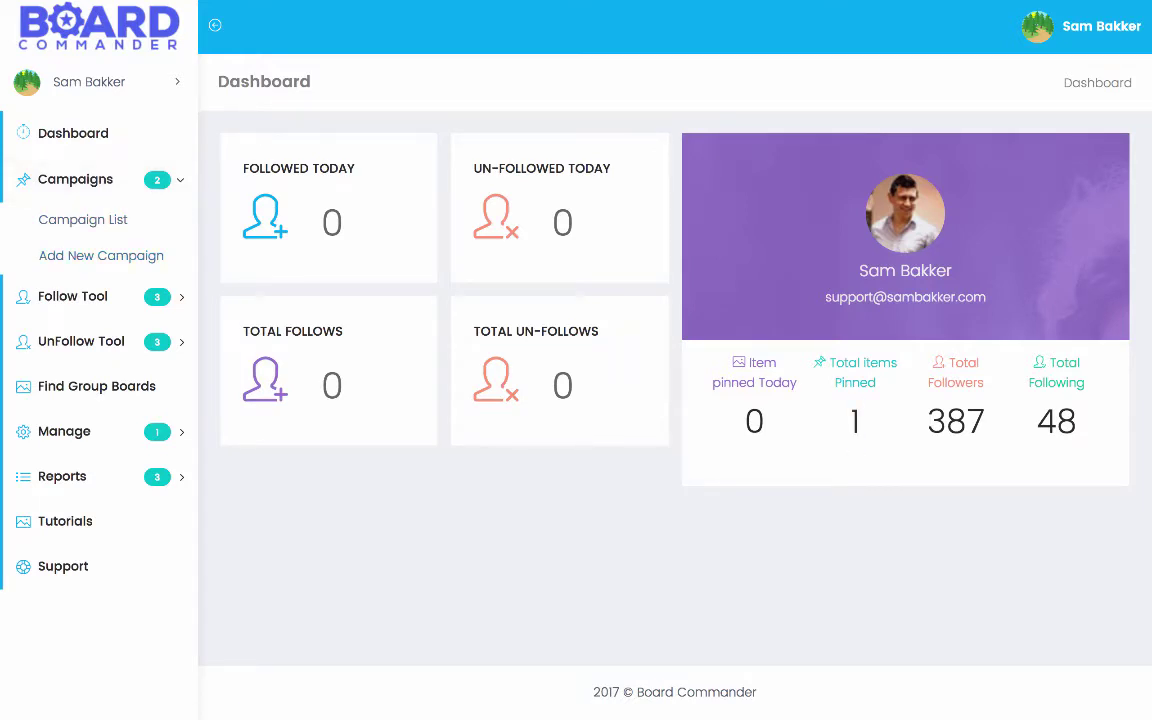
drag(945, 362, 1077, 422)
click(861, 362)
click(932, 362)
drag(932, 362, 946, 422)
click(946, 422)
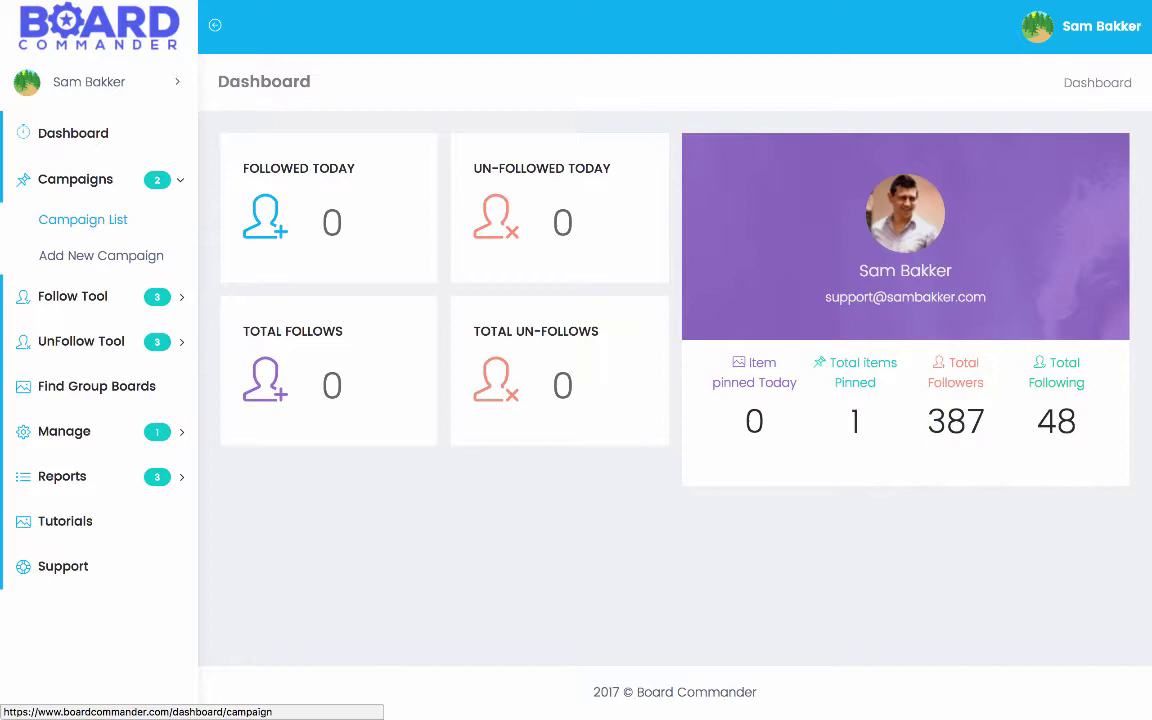
Step: Start a new campaign named "leads", select the Traveling Entrepreneurs board as destination, and proceed to the settings
click(101, 255)
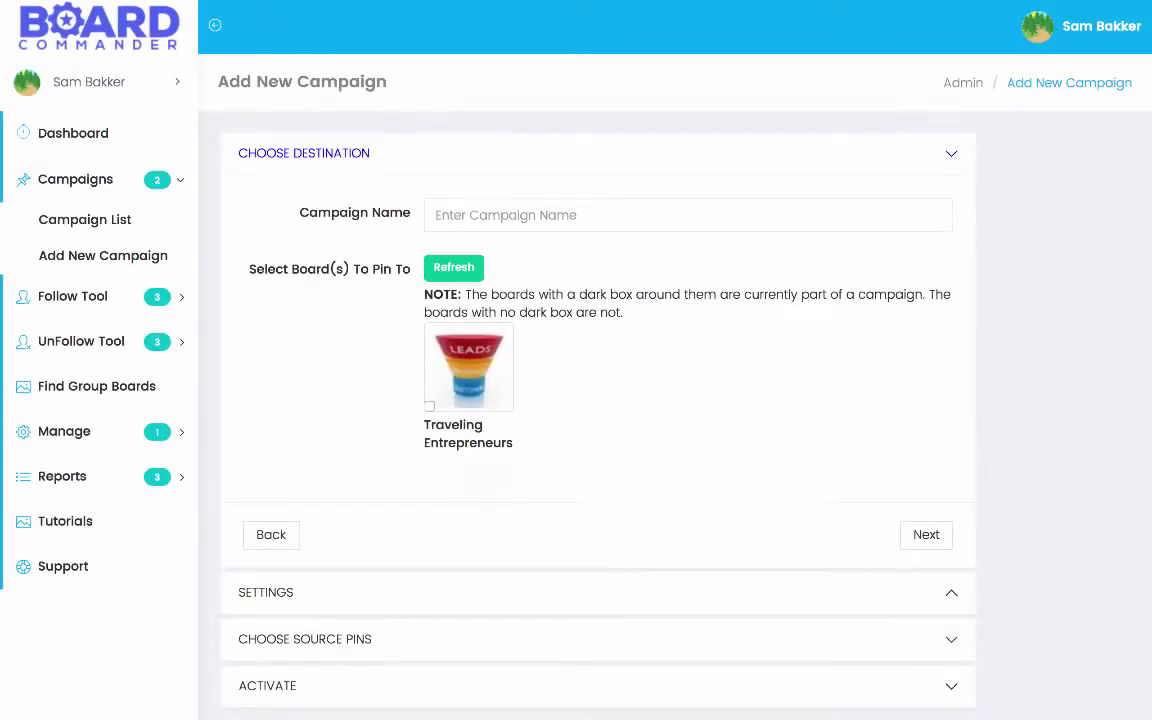
click(436, 215)
text(leads)
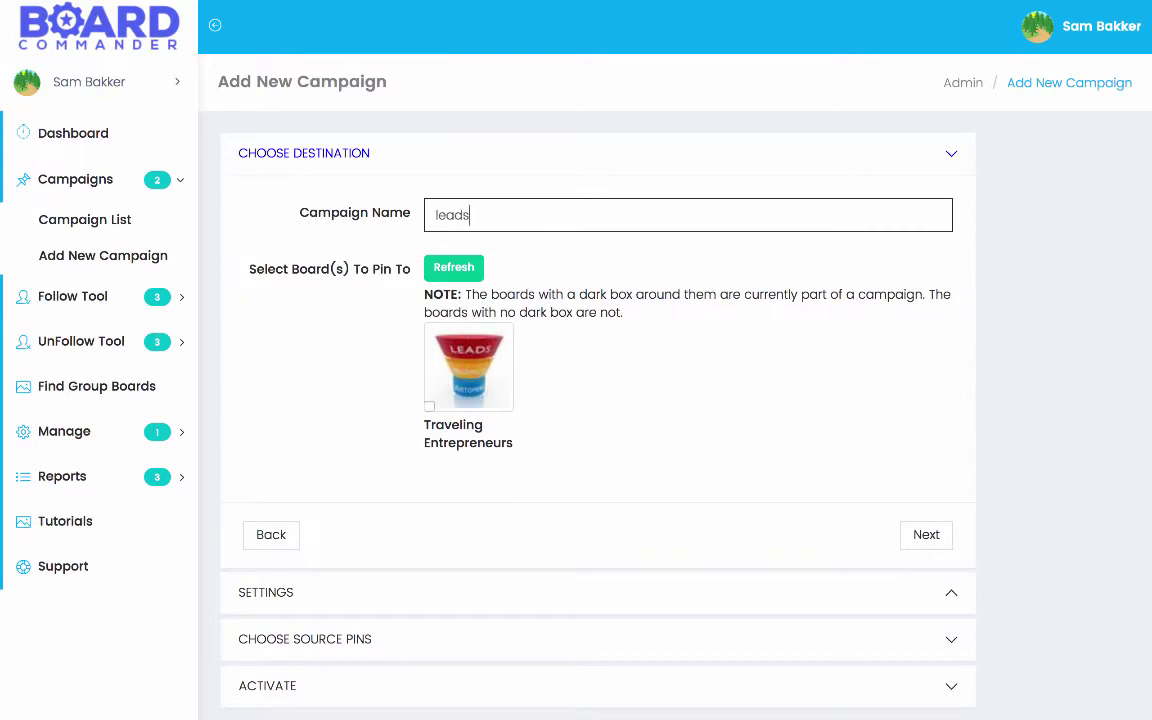
key(Tab)
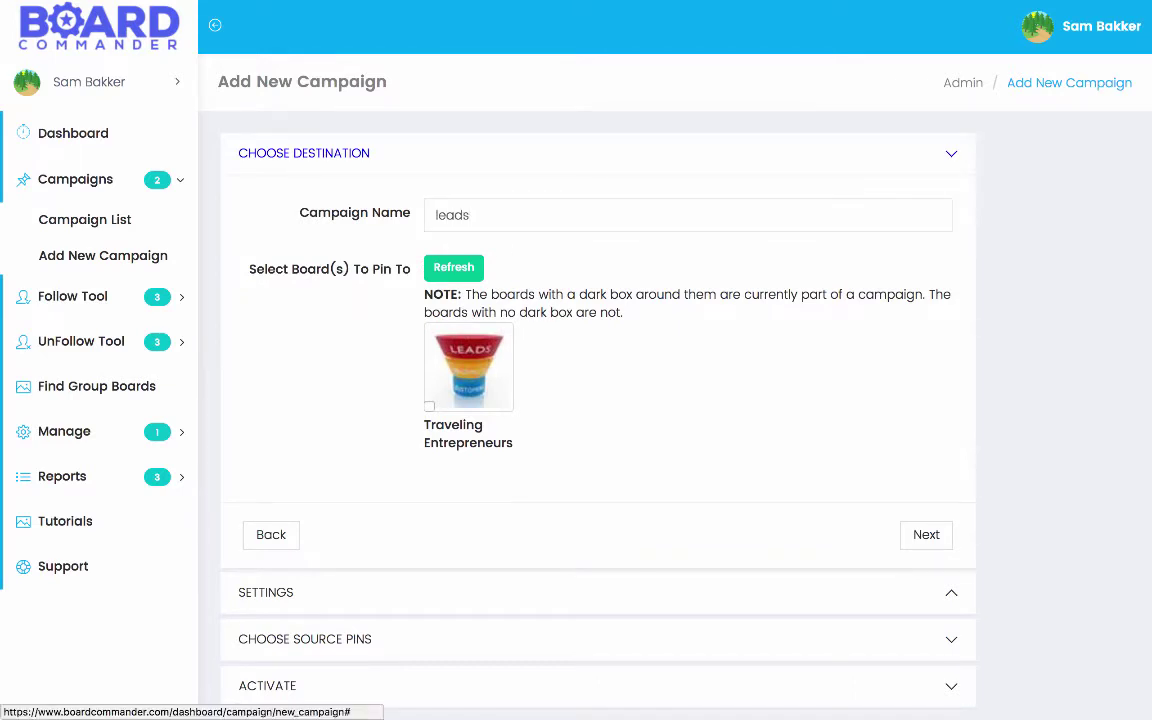
click(429, 406)
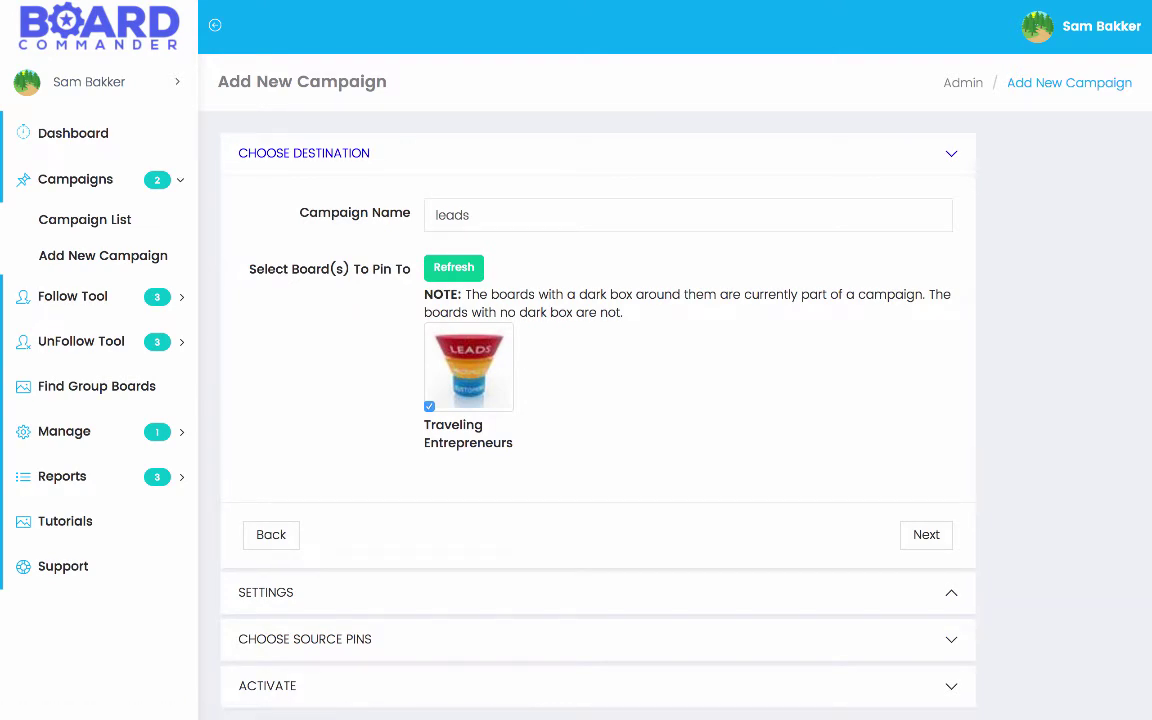
scroll(598, 400, down, 2)
click(926, 459)
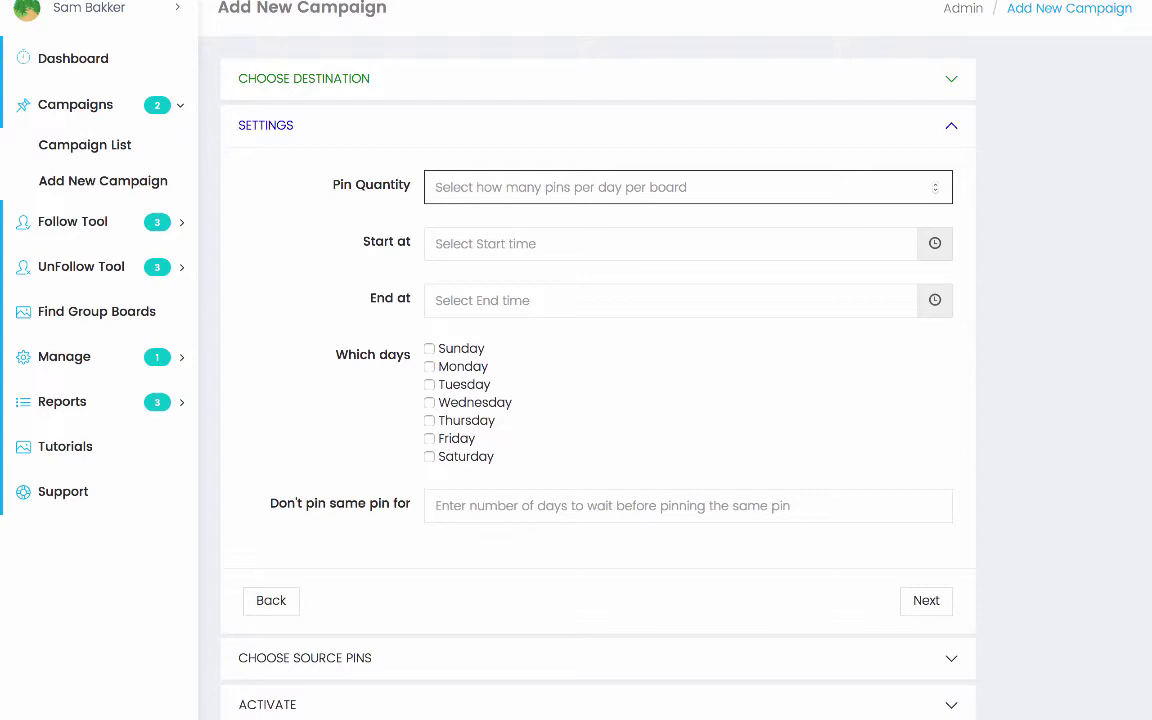
Step: Schedule the campaign's pinning for Sunday, Monday, Tuesday, Thursday and Friday
click(429, 348)
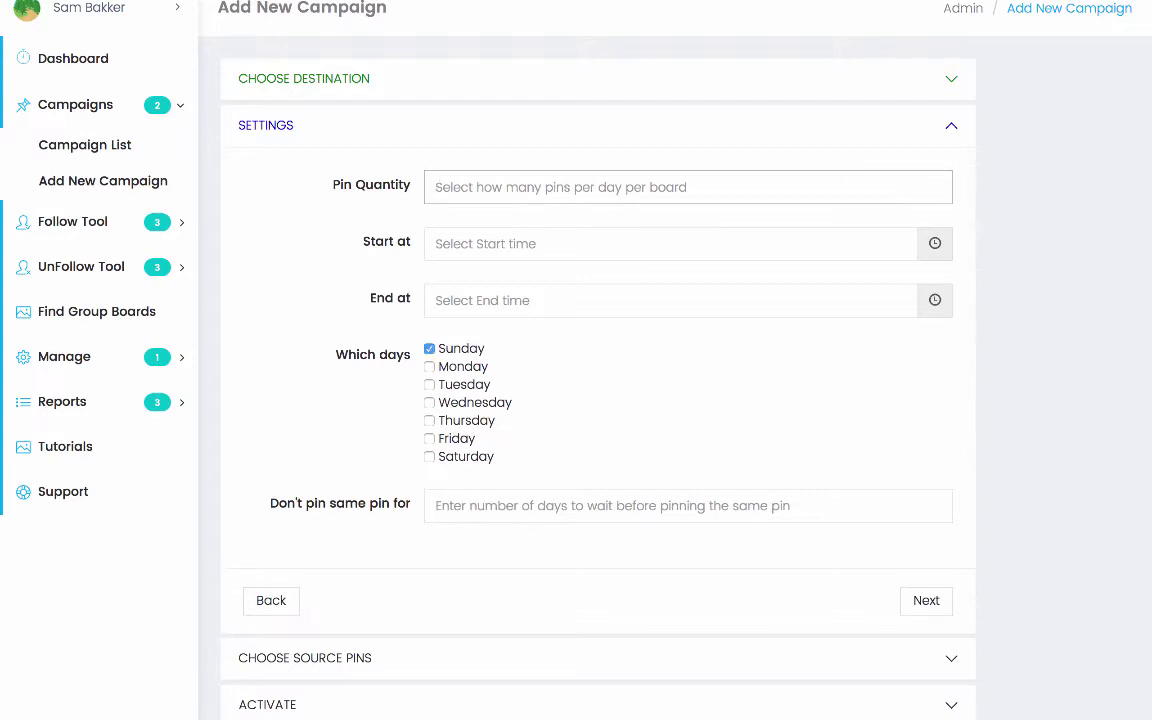
click(429, 366)
click(429, 384)
click(429, 420)
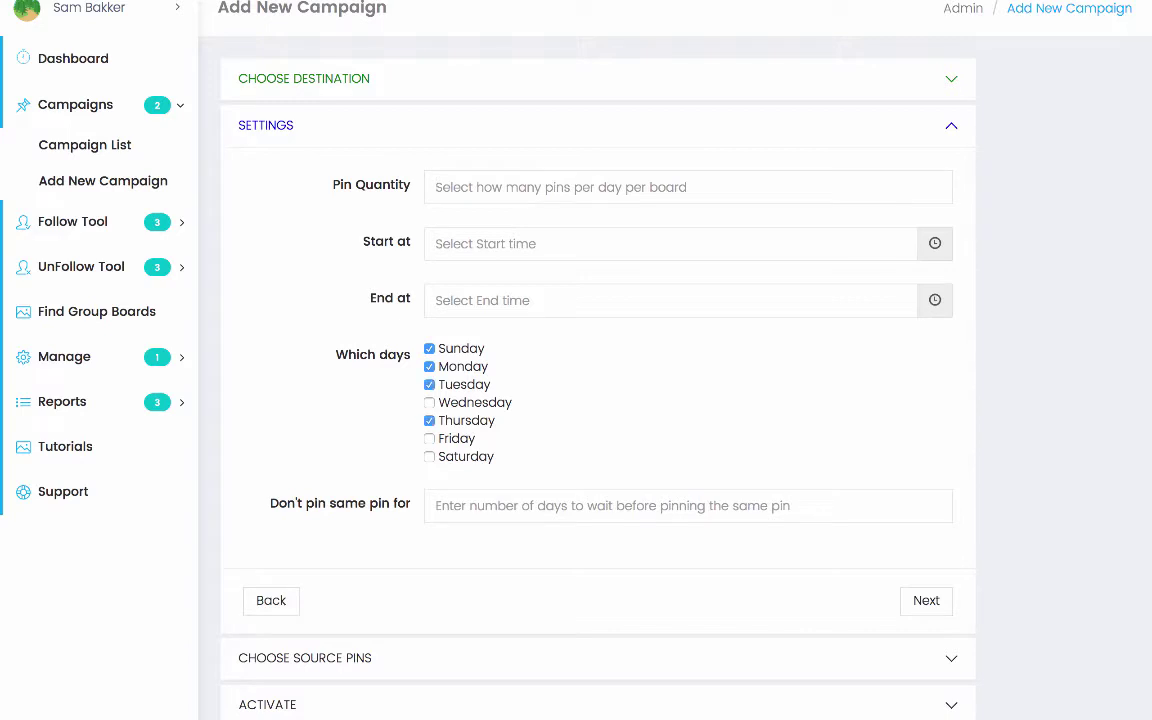
click(429, 438)
click(535, 243)
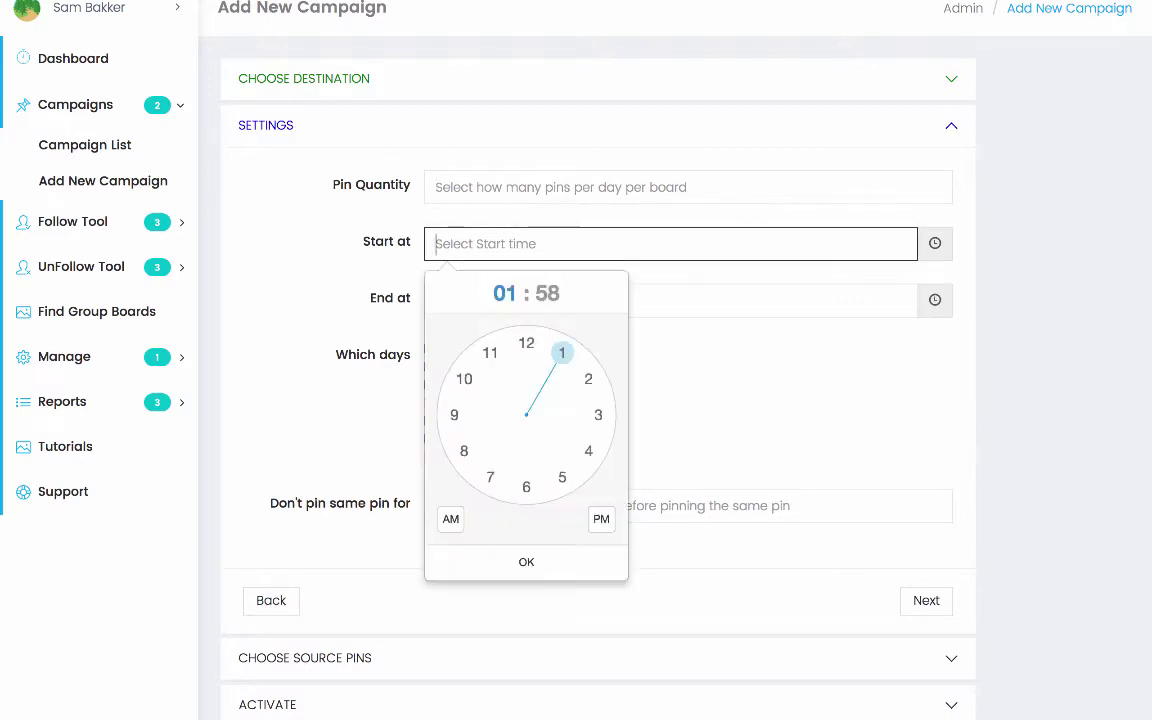
click(586, 373)
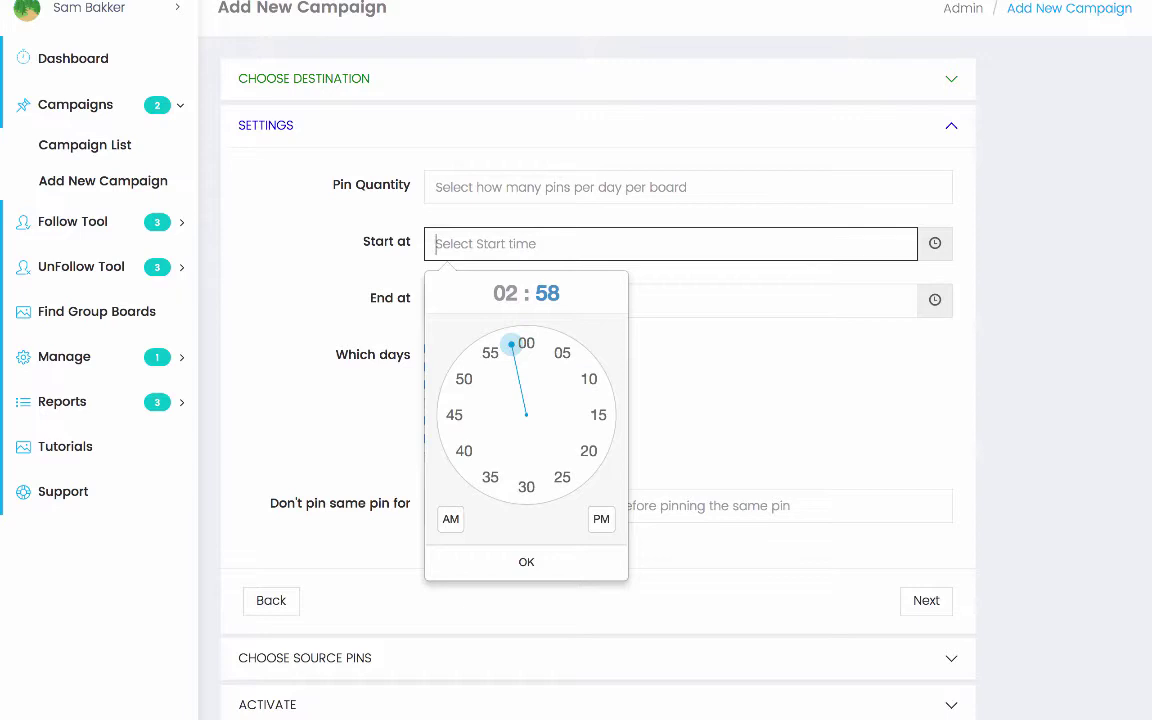
click(670, 300)
drag(565, 413, 527, 545)
click(601, 575)
key(Escape)
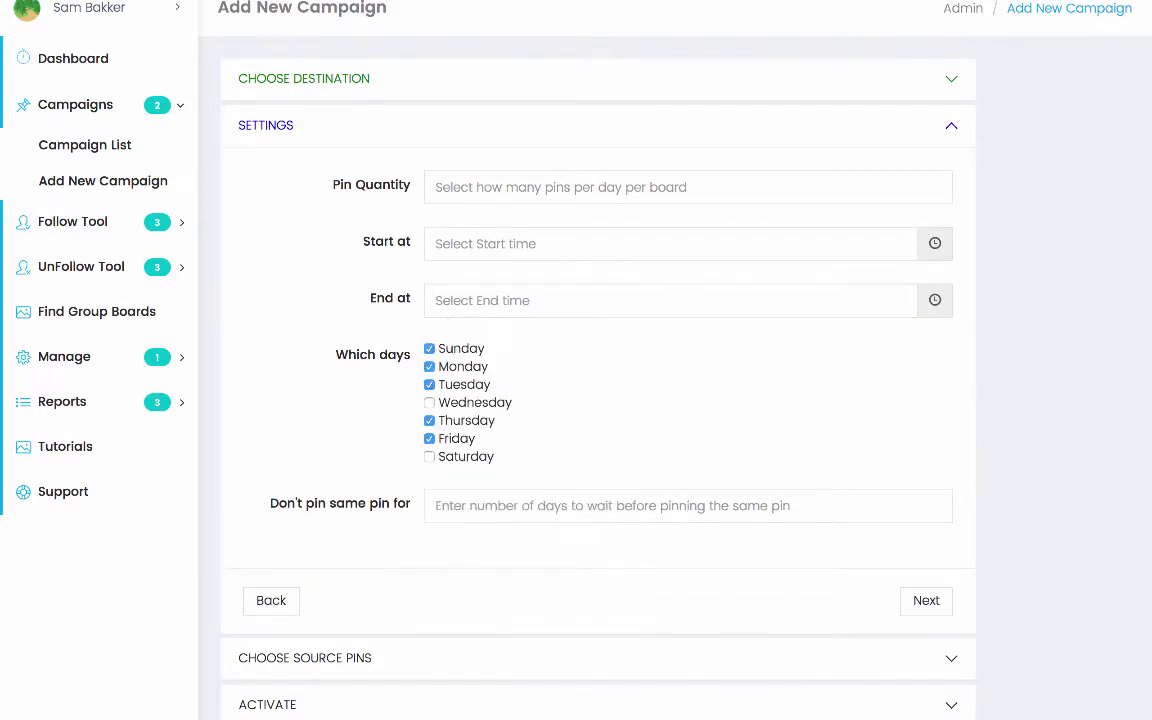
Step: Set the campaign's pinning hours to start at 01:05PM and end at 10:59PM
click(670, 243)
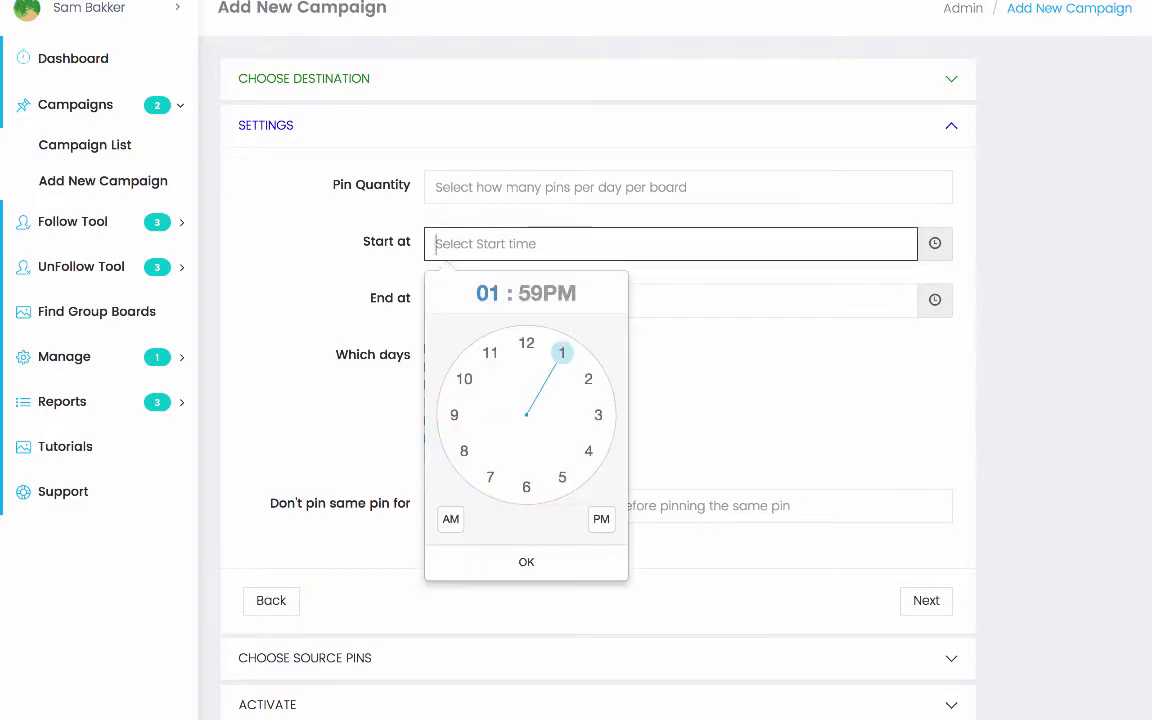
click(562, 353)
click(562, 353)
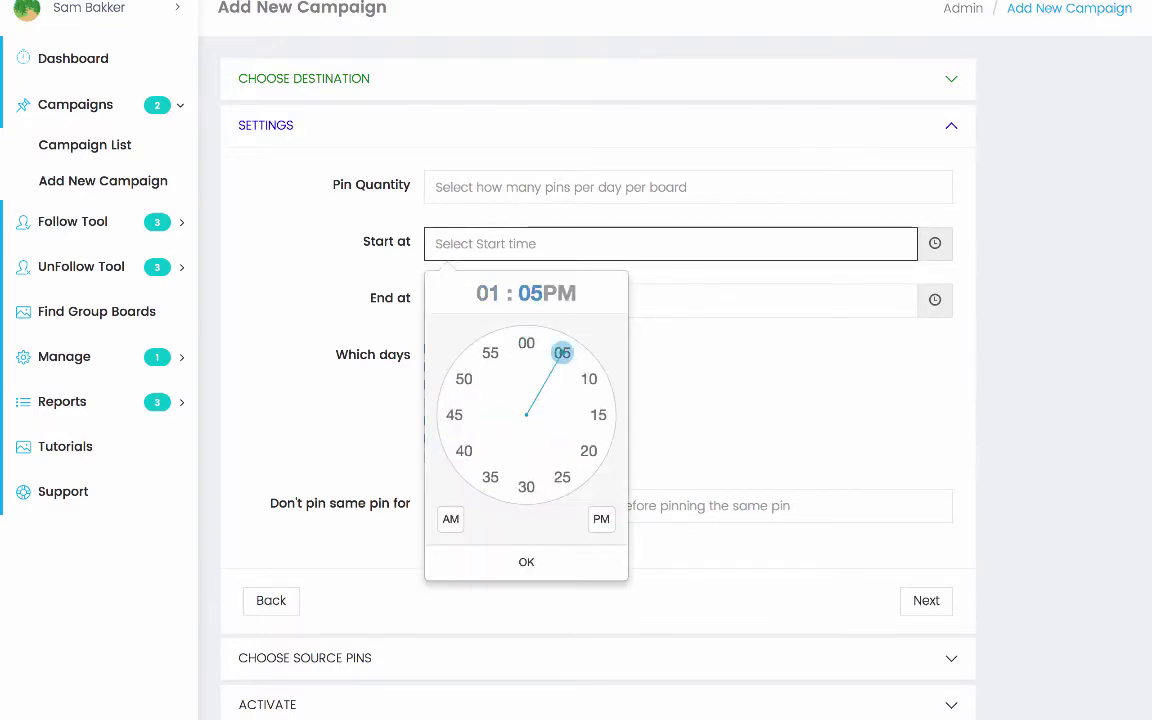
click(526, 562)
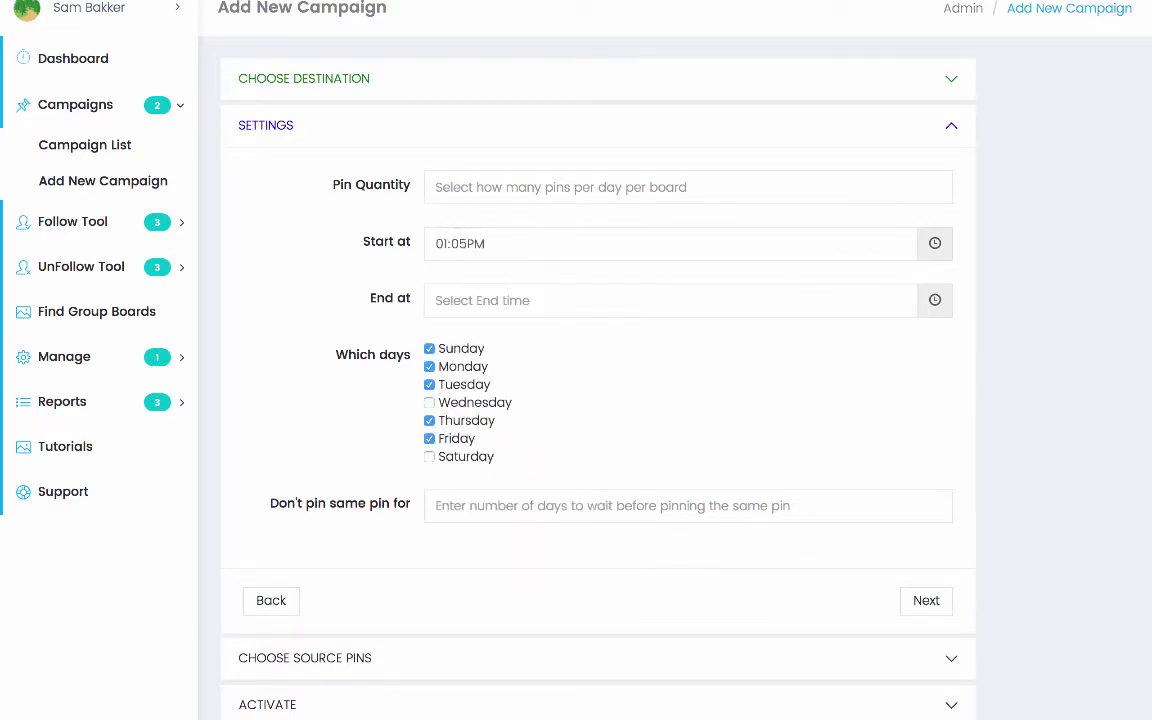
click(670, 300)
drag(562, 409, 440, 432)
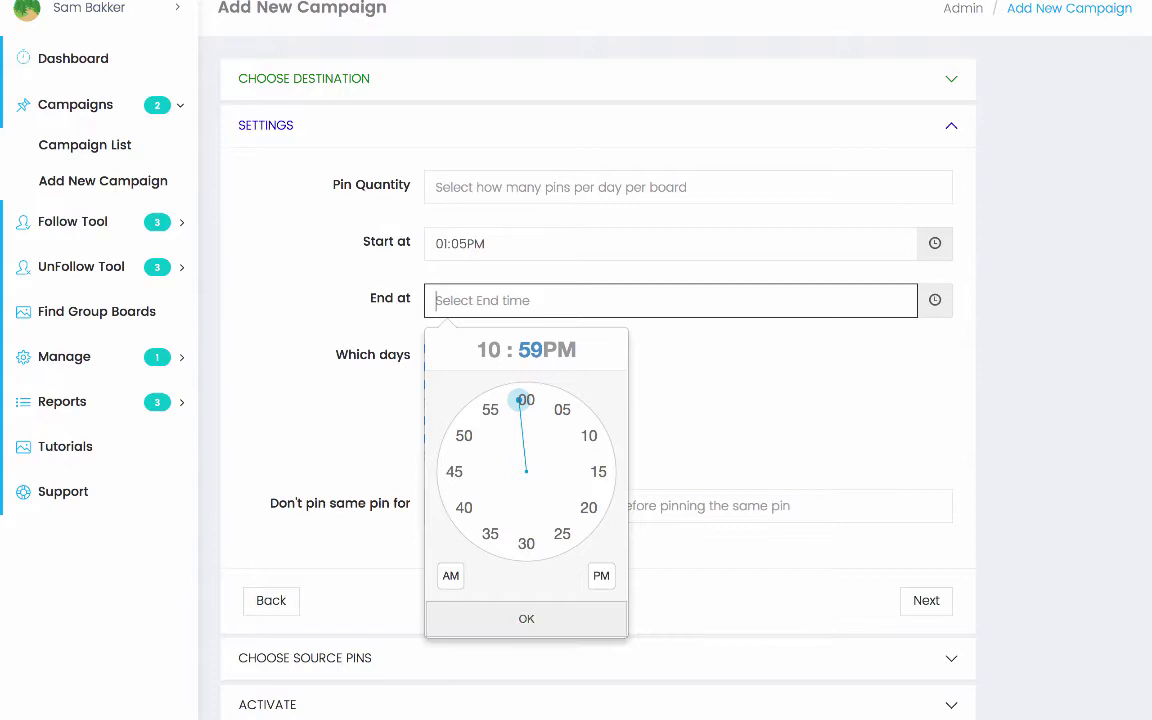
click(526, 618)
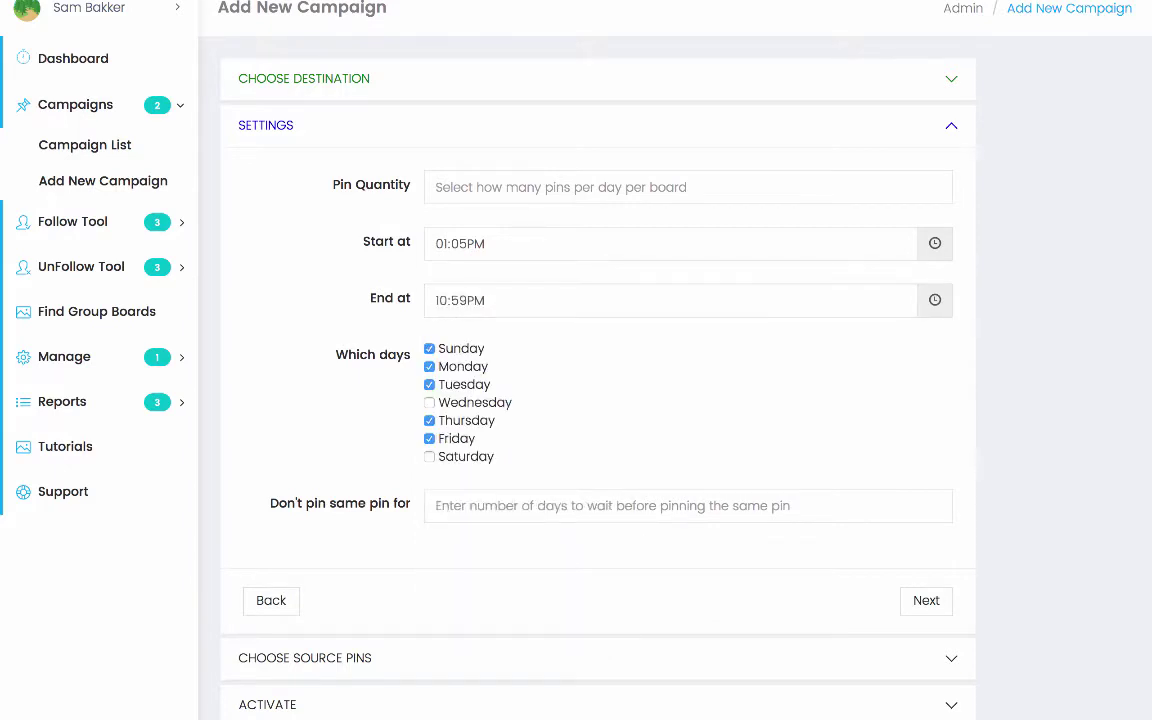
Step: Set the wait before pinning the same pin again to 30 days and proceed to the source pins
scroll(598, 360, down, 2)
click(435, 412)
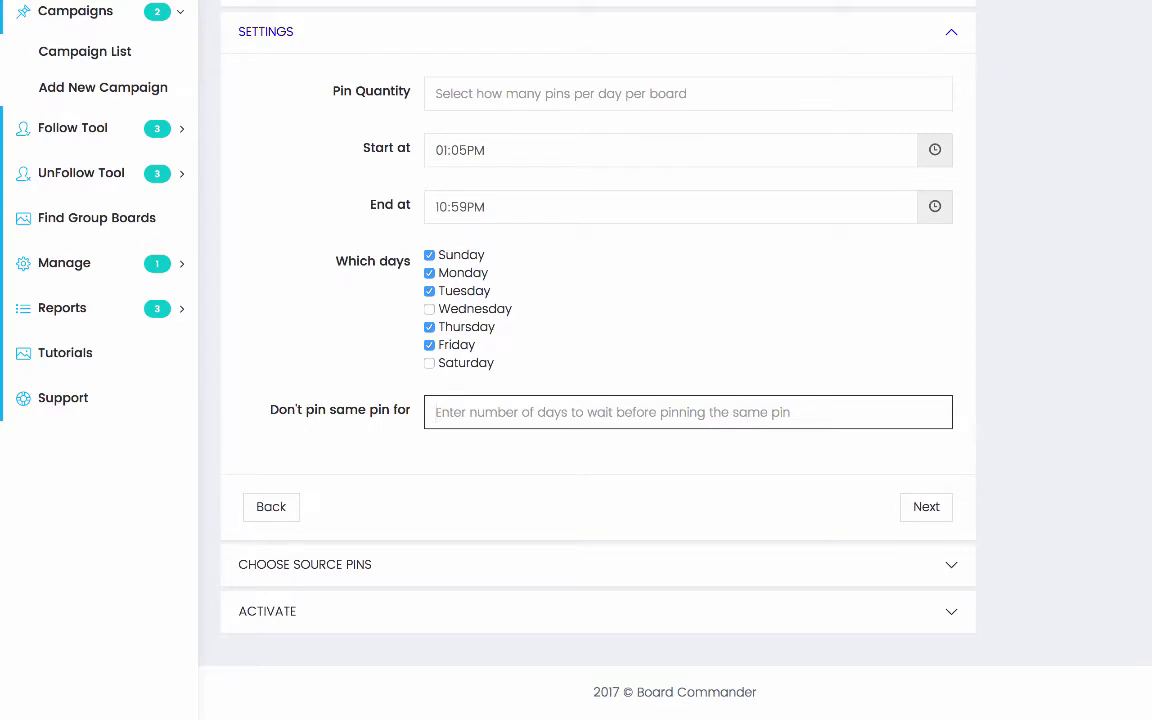
text(30)
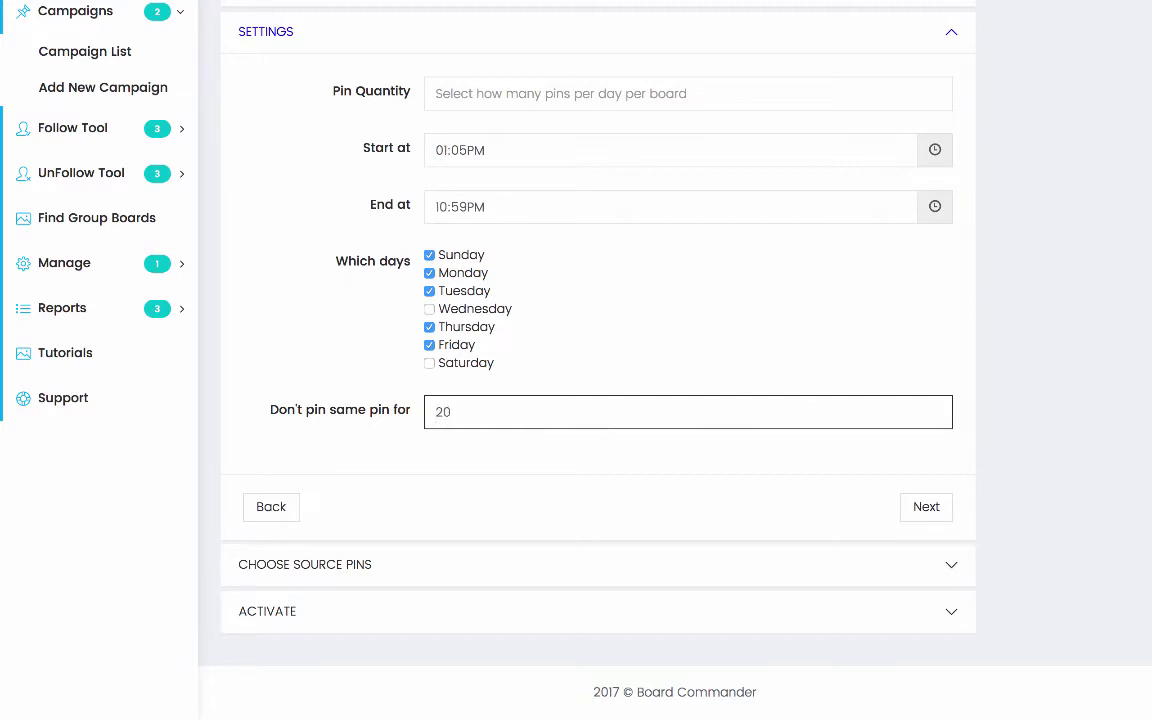
key(Tab)
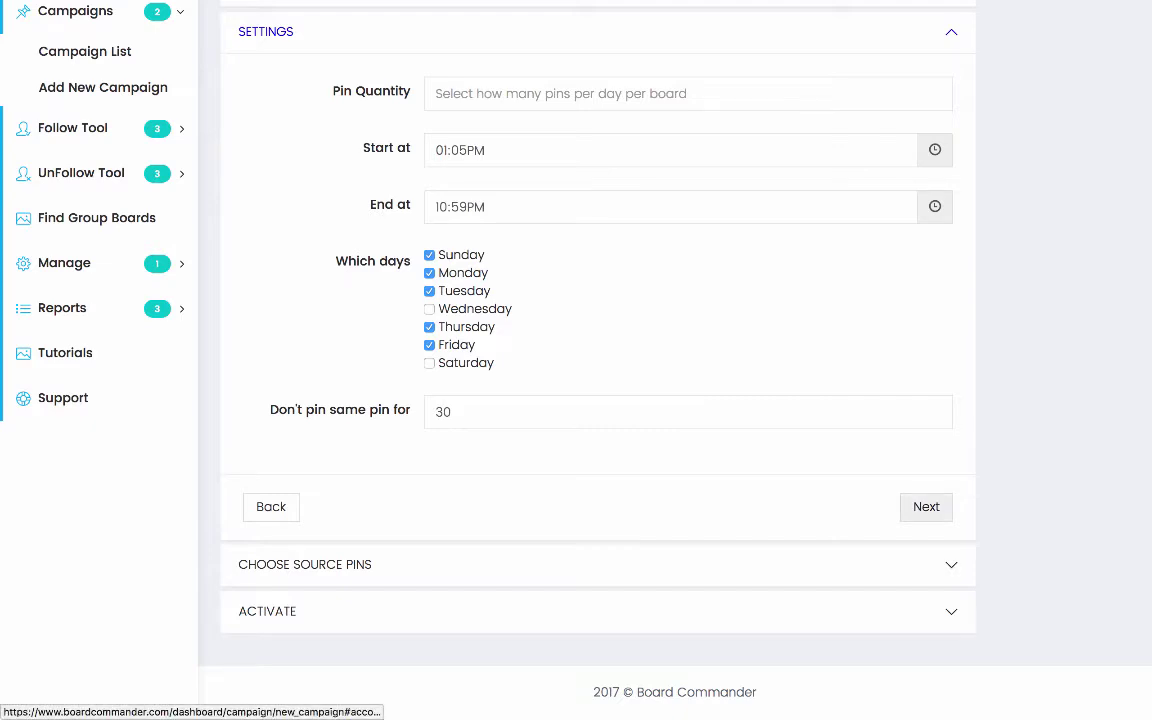
click(926, 507)
Step: Switch to Pinterest, open the Books Worth Reading board on the displayed profile, and copy its URL
click(687, 392)
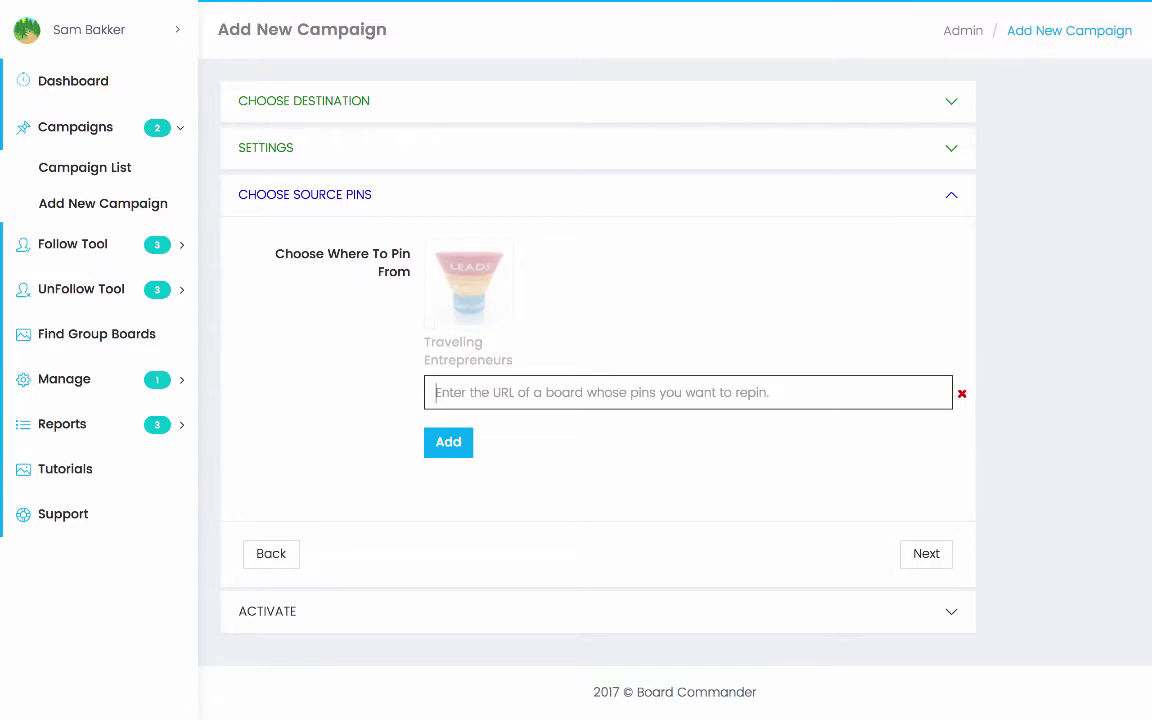
mouse_move(420, 3)
key(ctrl+Tab)
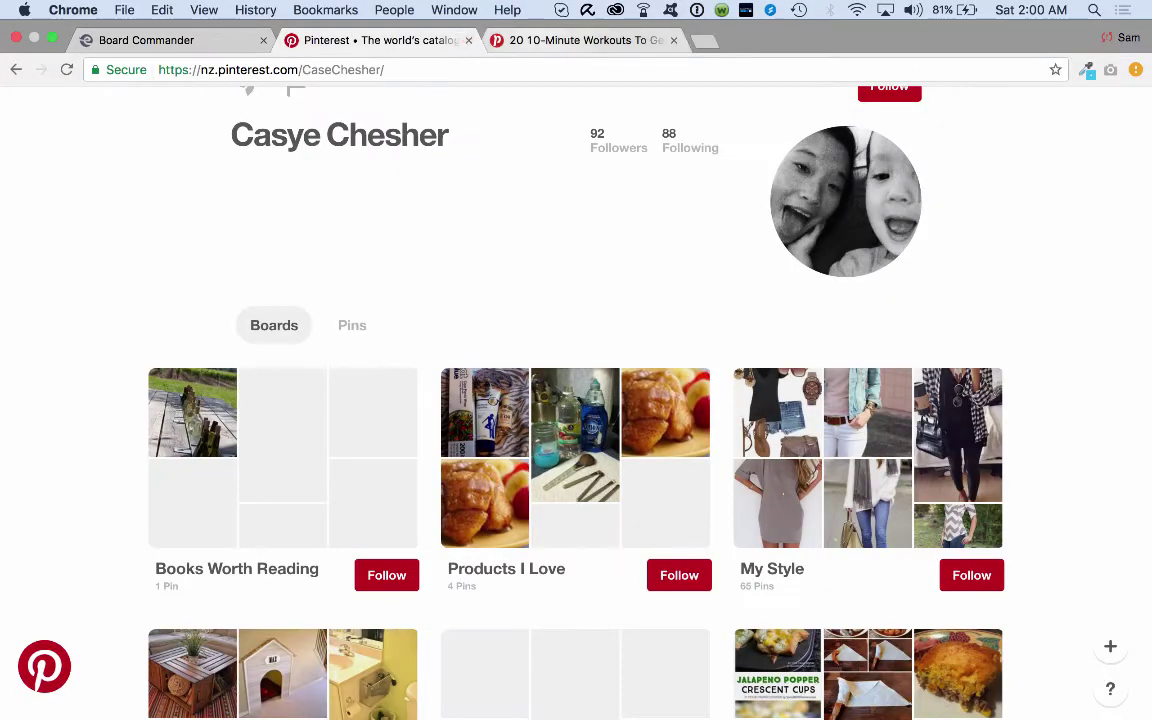
key(ctrl+Tab)
key(ctrl+shift+Tab)
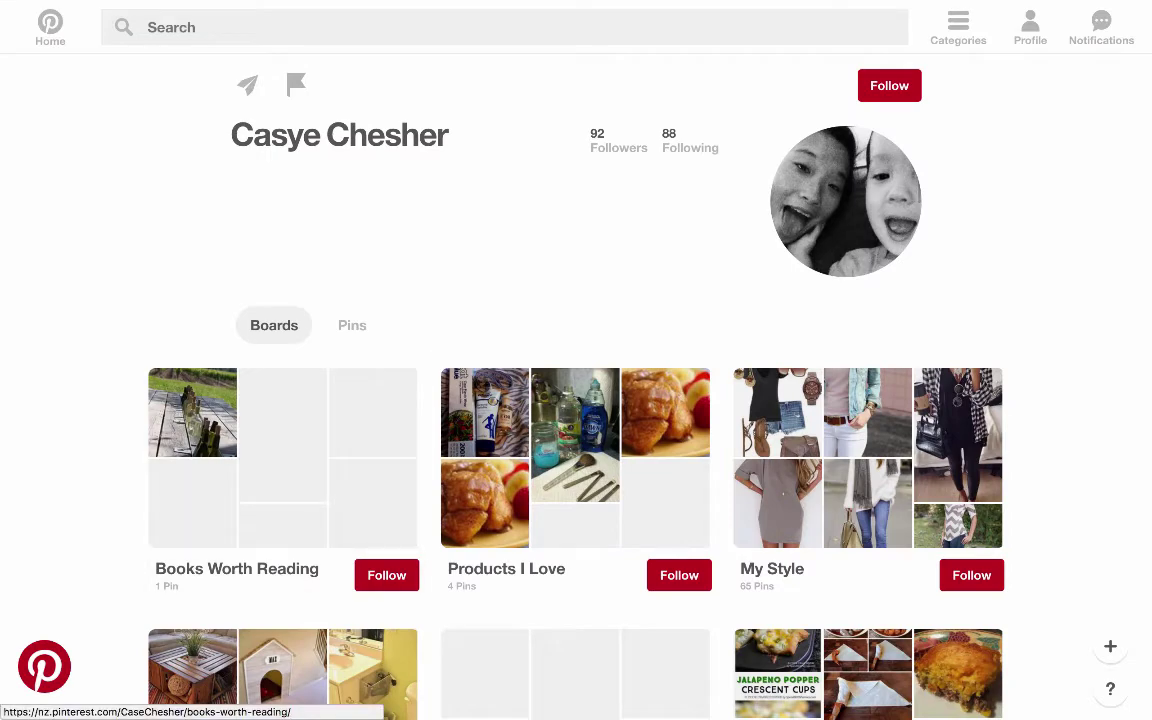
click(283, 457)
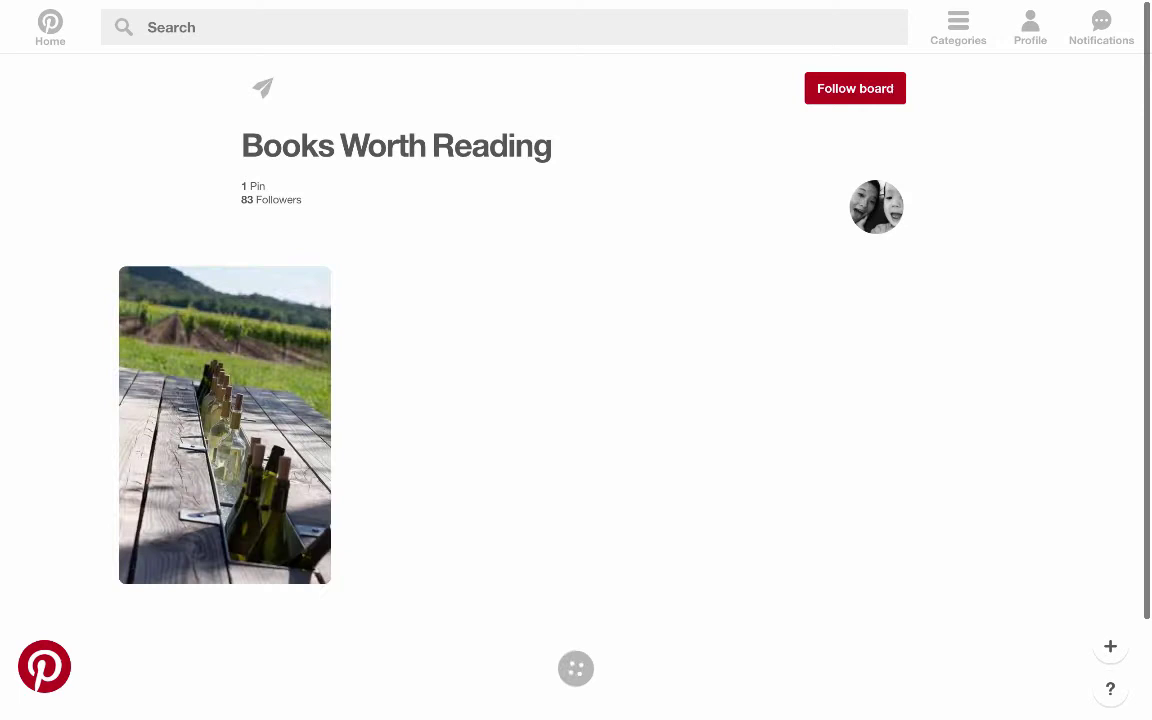
mouse_move(335, 2)
click(335, 69)
key(super+c)
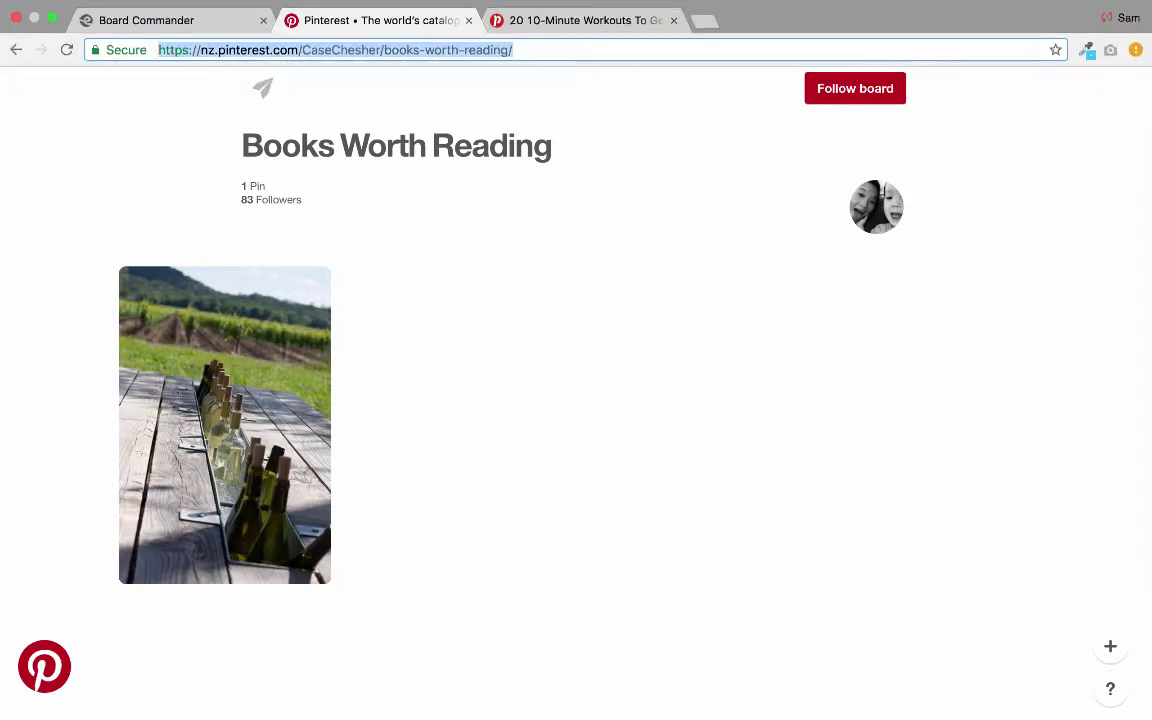
Step: Return to Board Commander, paste the copied board URL as the repin source, add another source entry, and proceed to activation
key(super+1)
key(super+v)
click(448, 442)
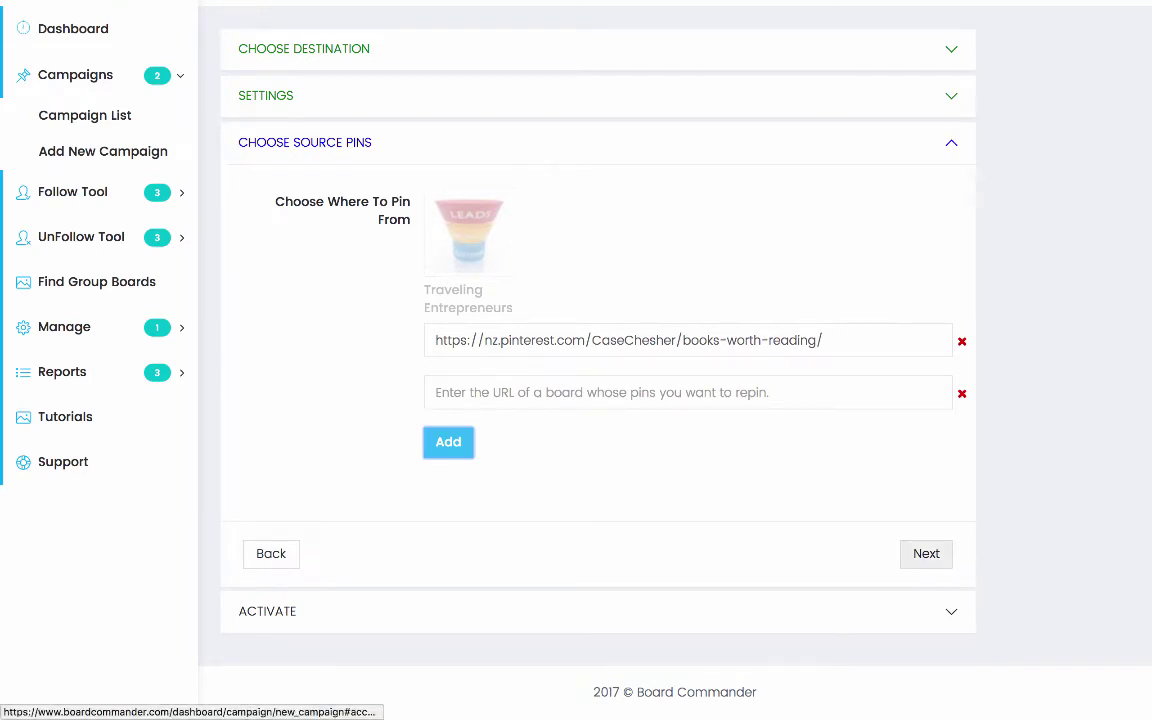
click(926, 553)
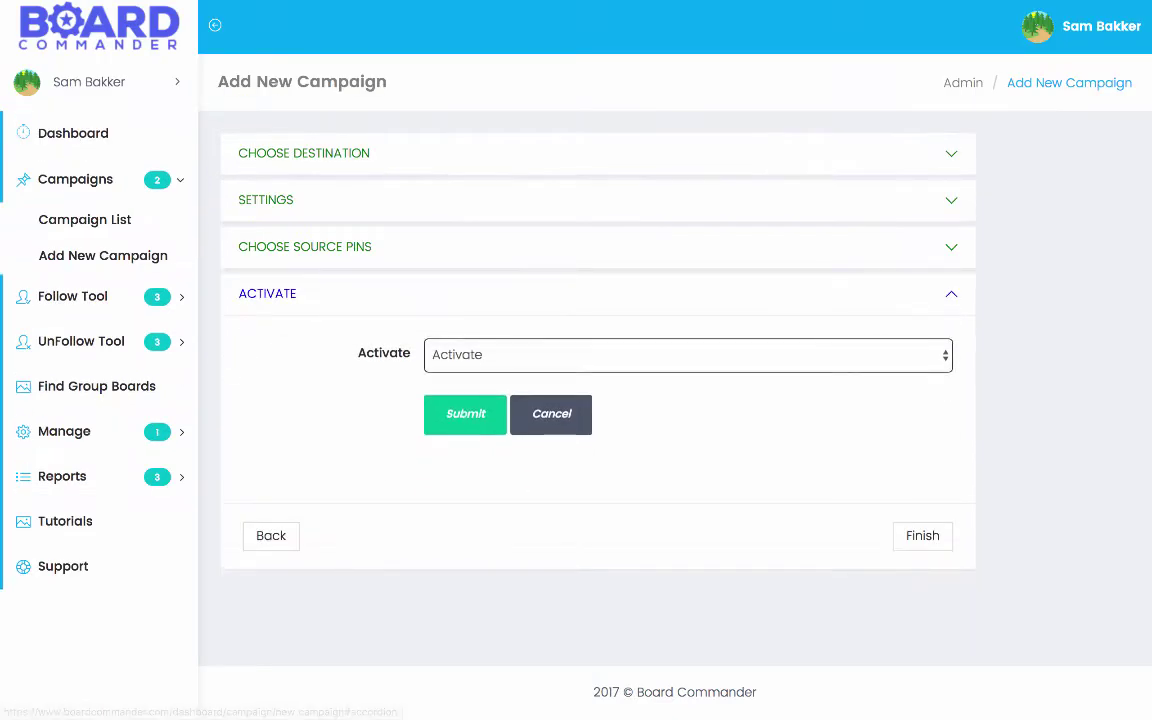
Step: Keep the campaign's activation option on Activate and submit the campaign
click(467, 355)
click(467, 355)
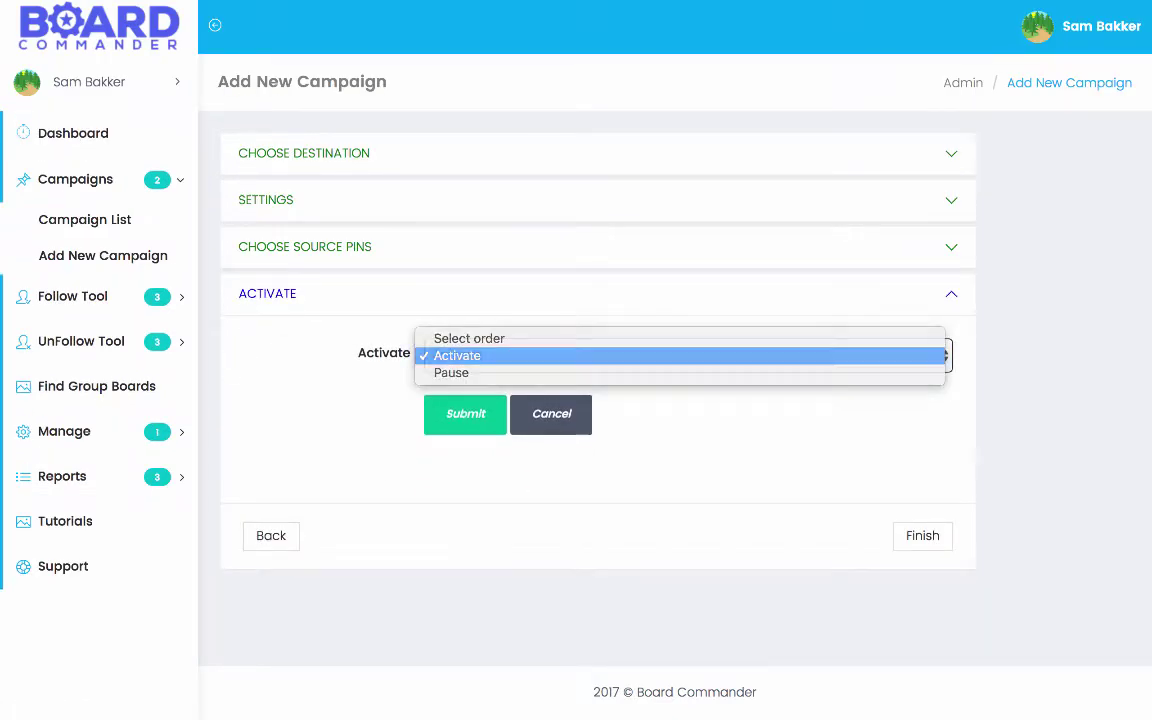
click(465, 414)
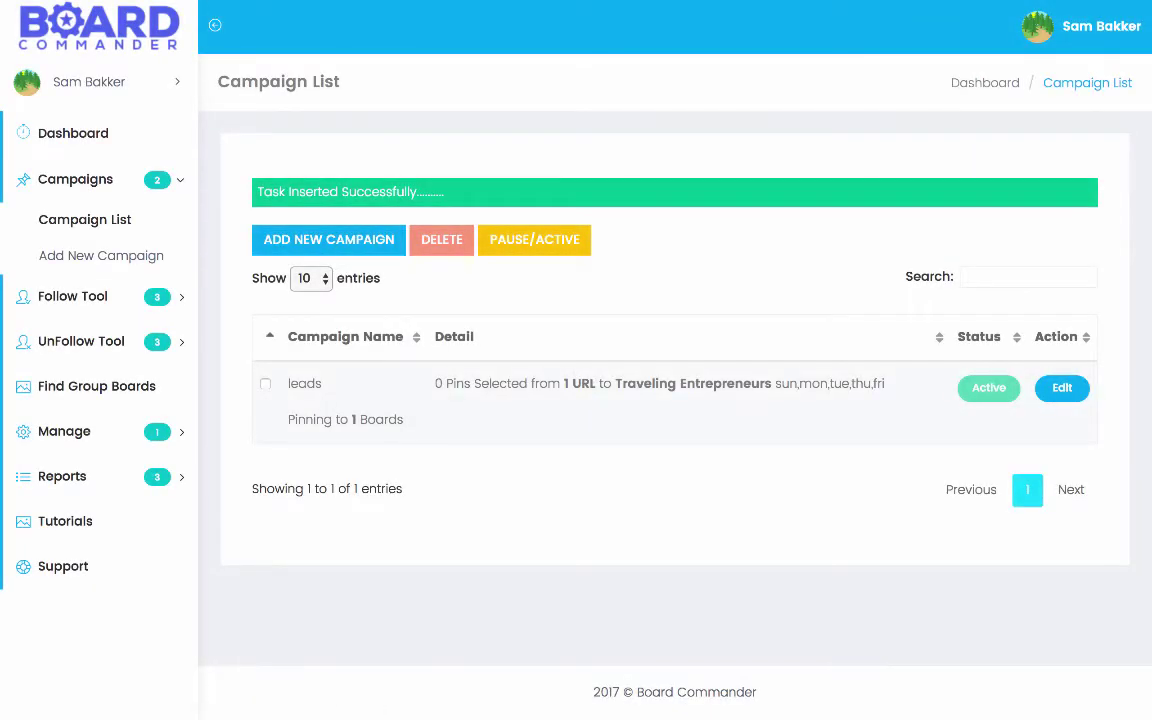
click(986, 397)
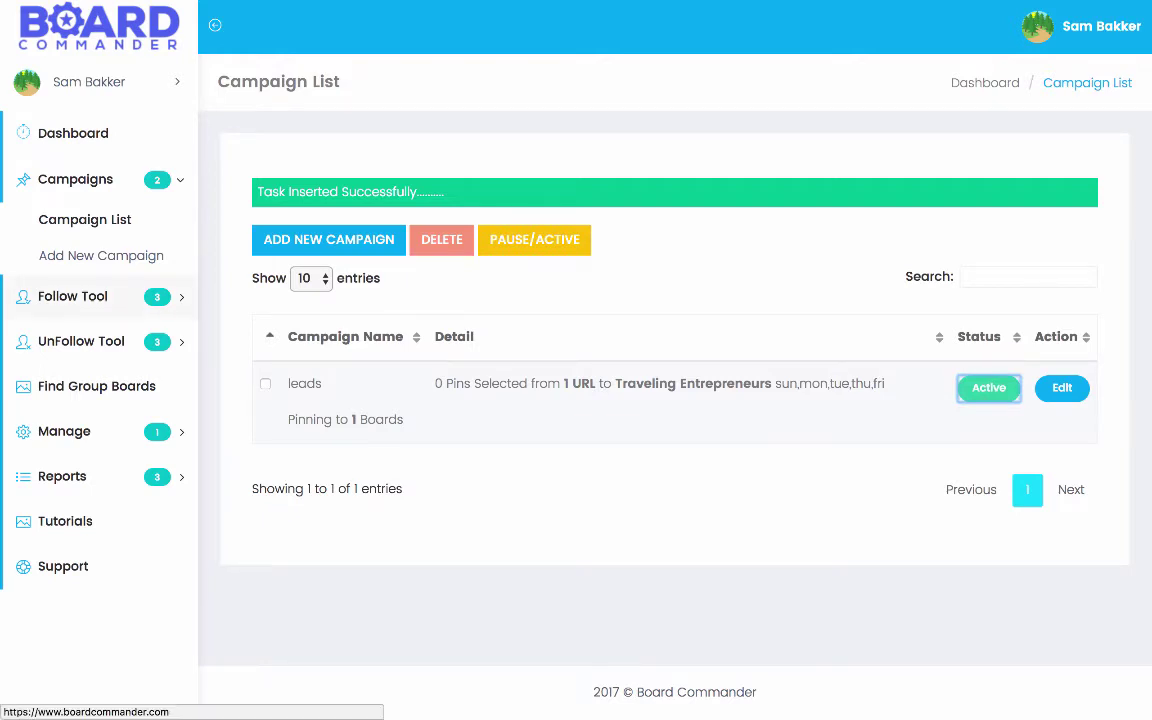
Step: Start a new follow task named "My follows" with a minimum of 100 and a maximum of 200 follows per day
click(72, 296)
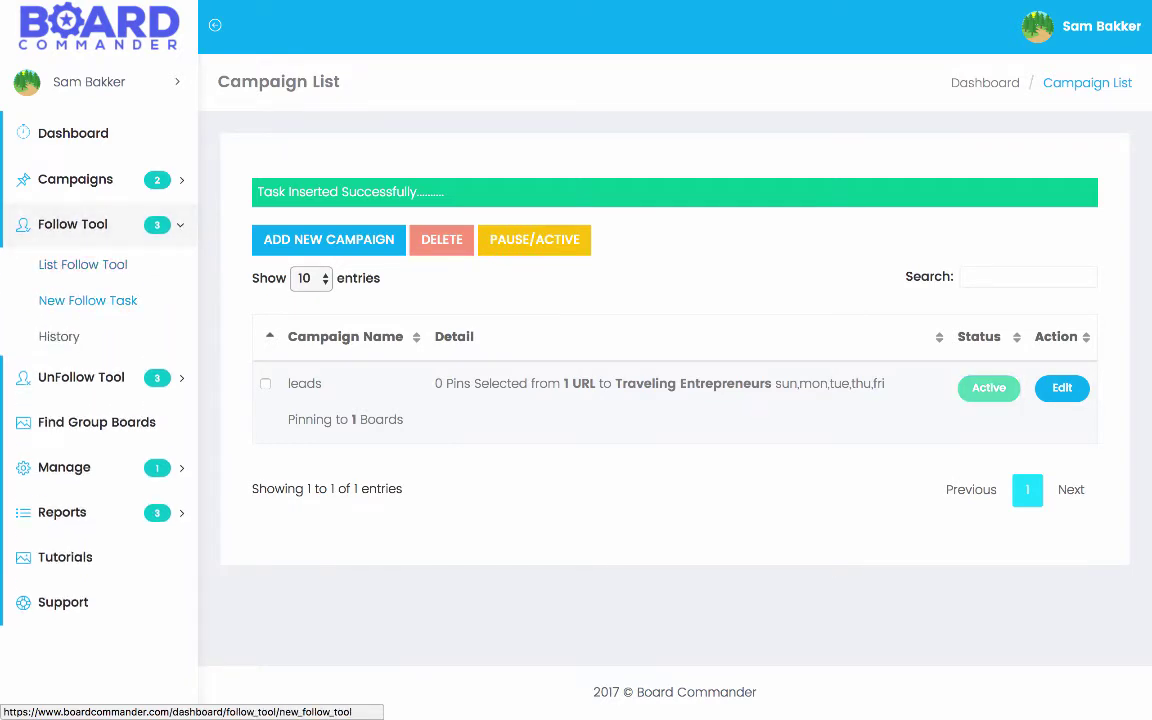
click(88, 300)
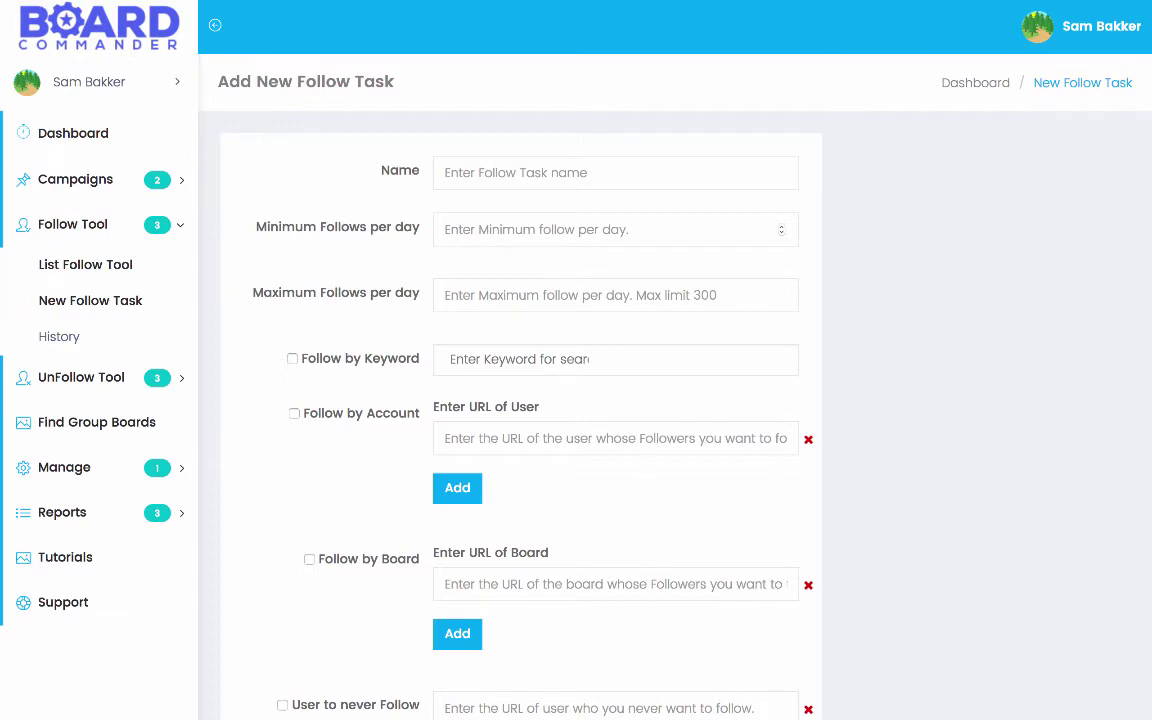
click(615, 172)
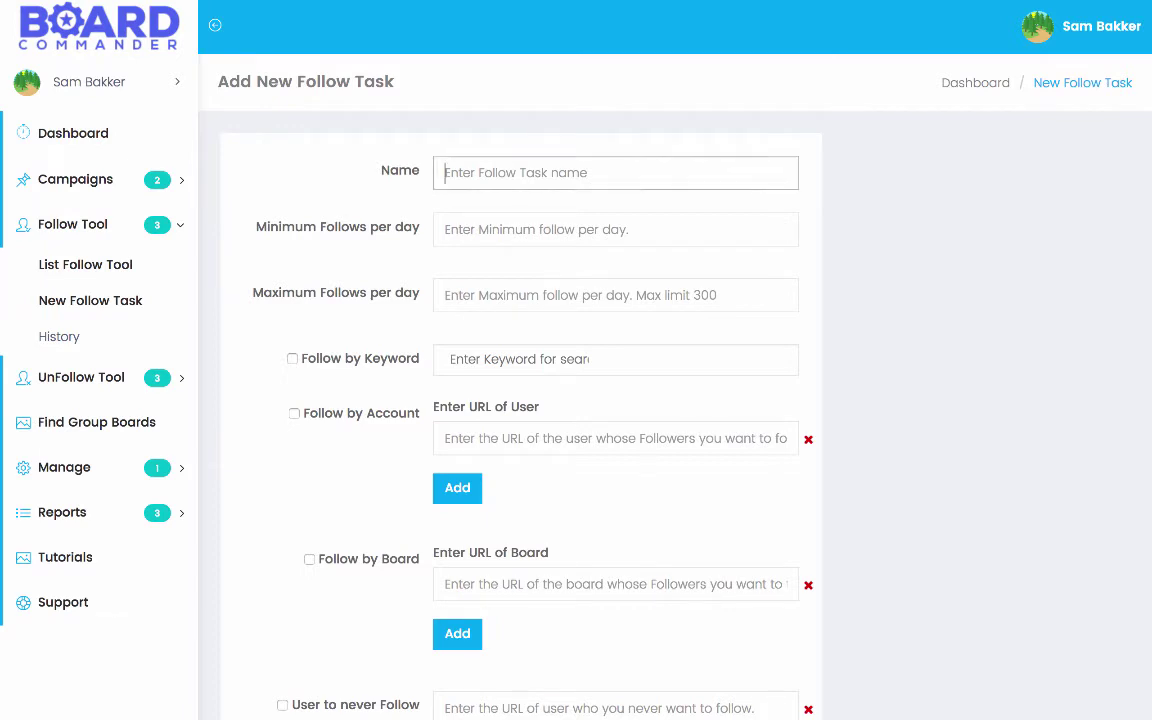
text(My follows)
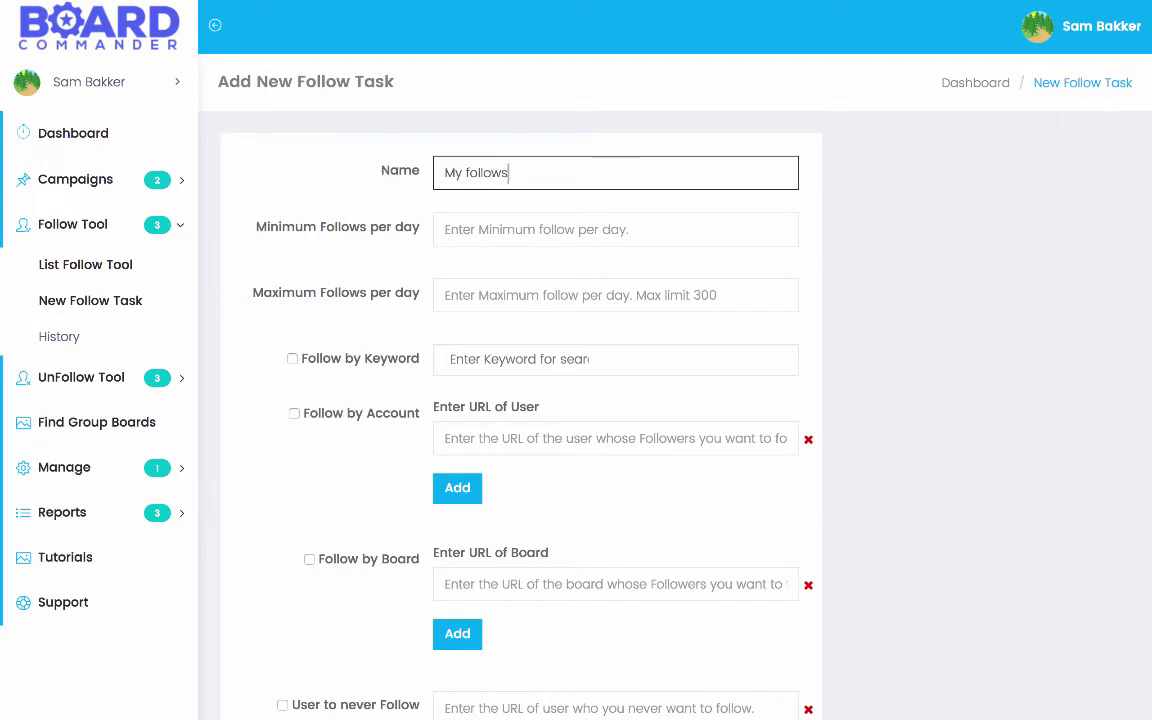
click(446, 229)
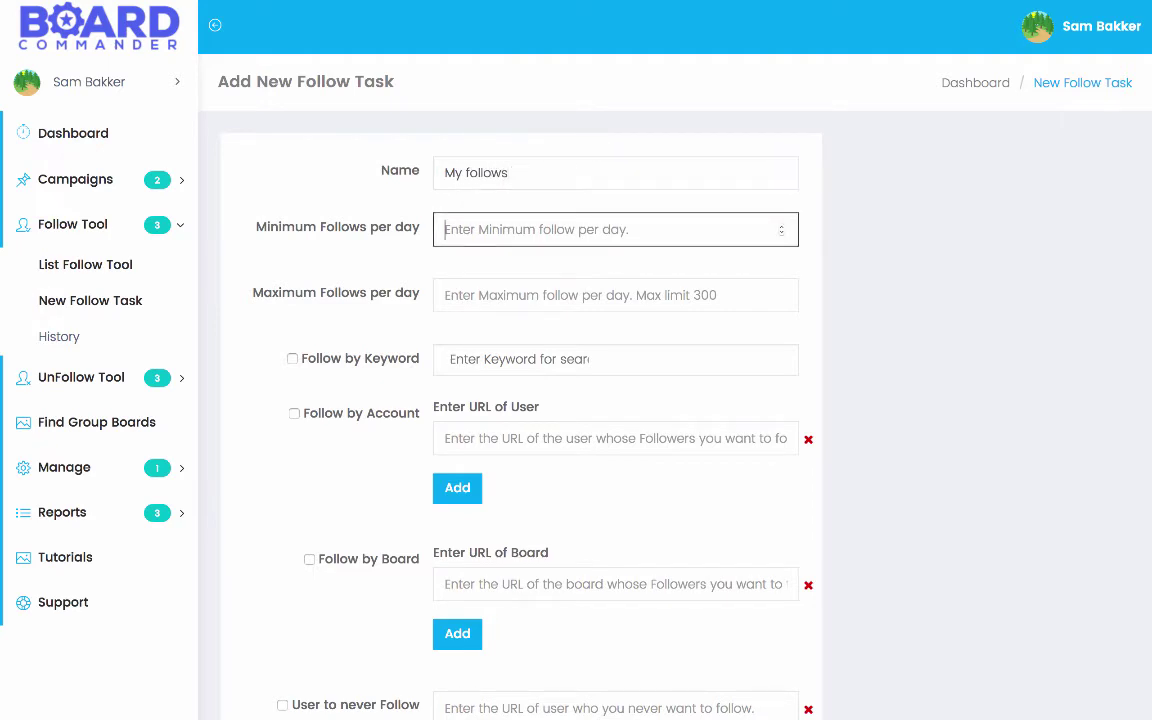
text(100)
click(446, 286)
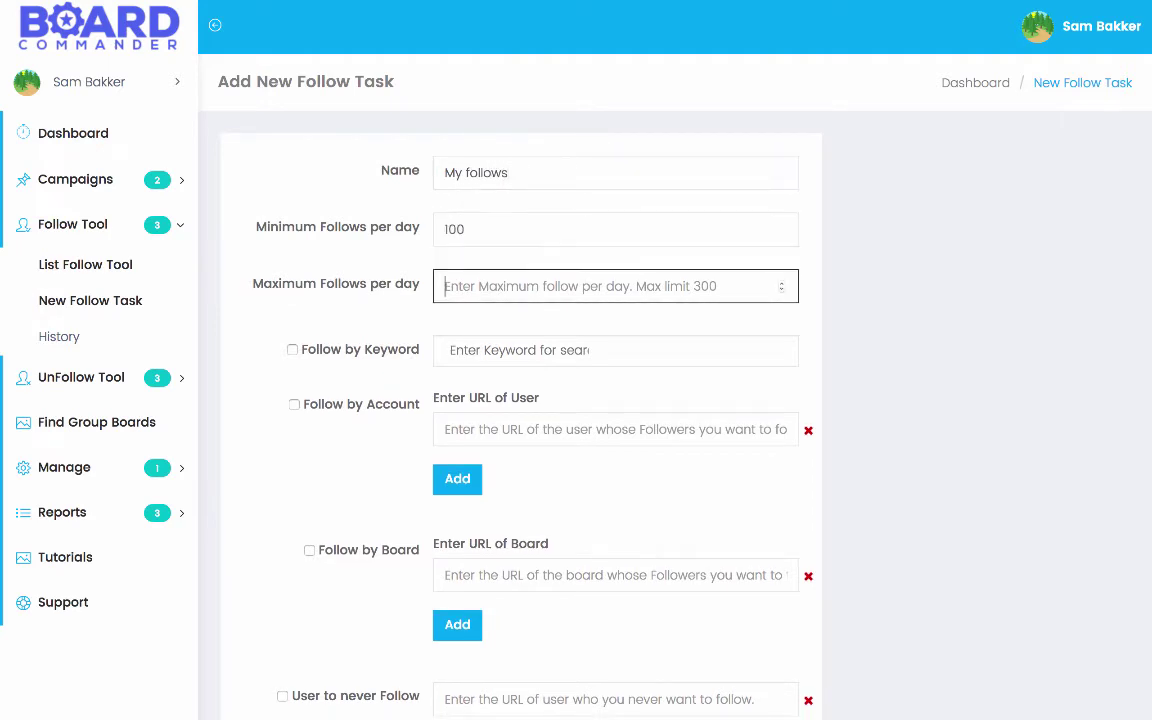
text(200)
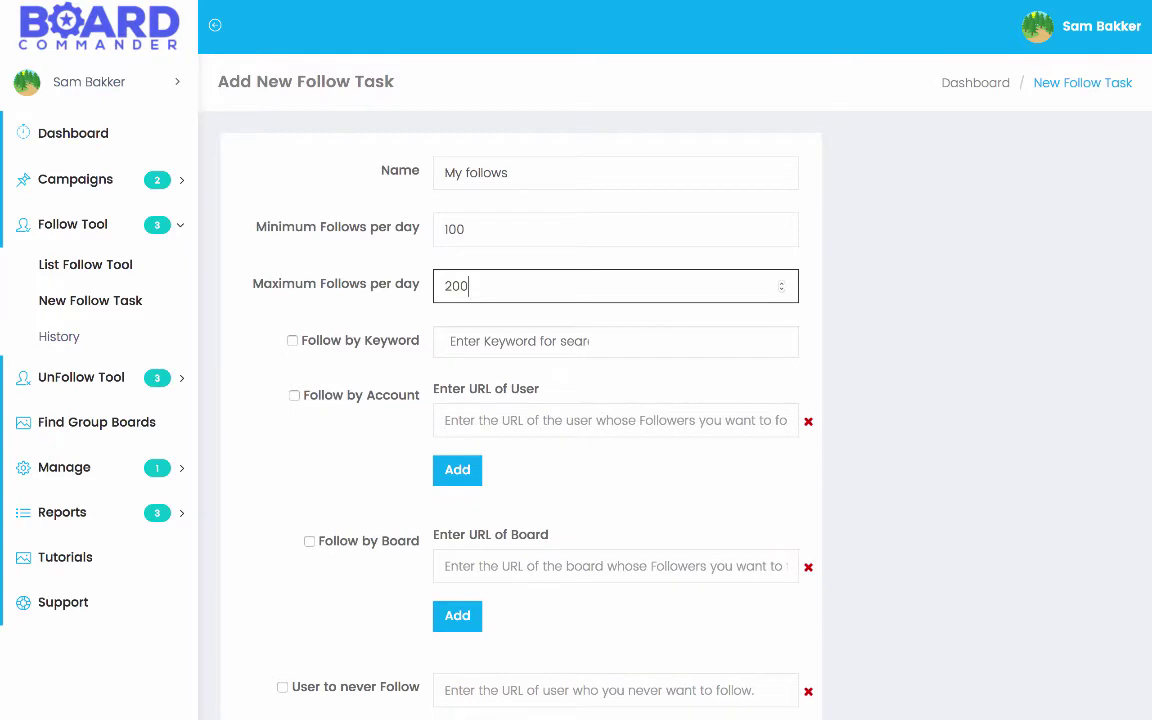
Step: Enable following by keyword and add the keywords "fitness" and "health"
click(292, 340)
click(450, 341)
text(fitness)
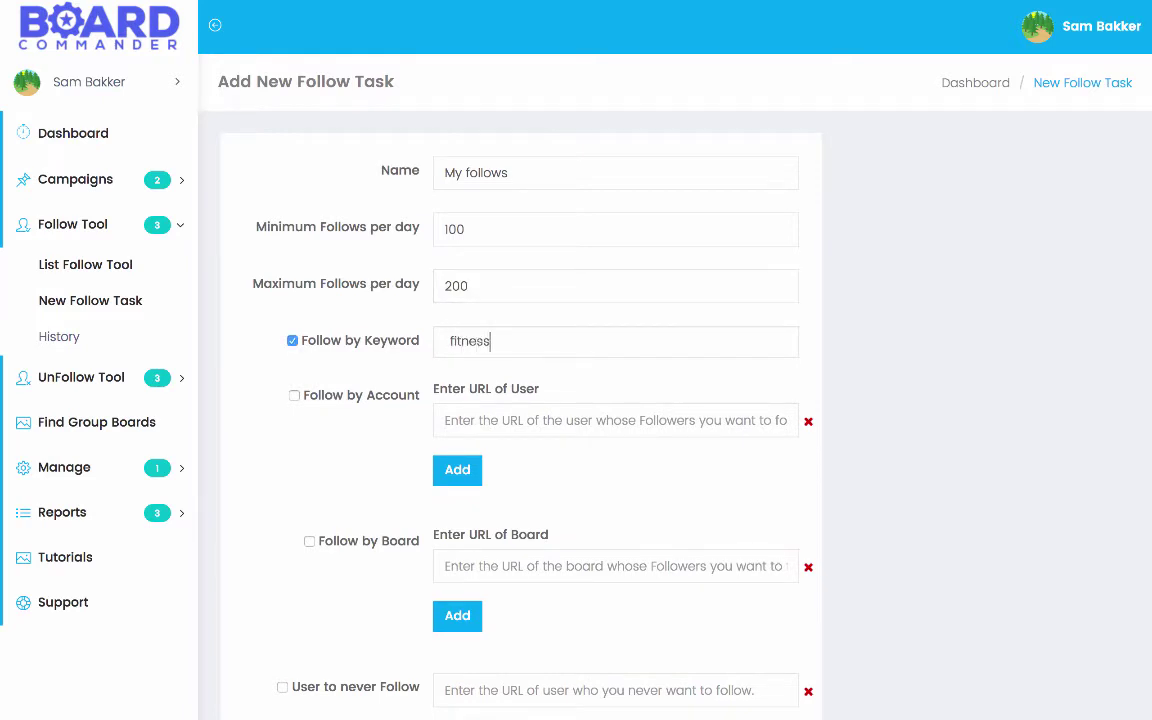
key(Return)
text(health)
key(Return)
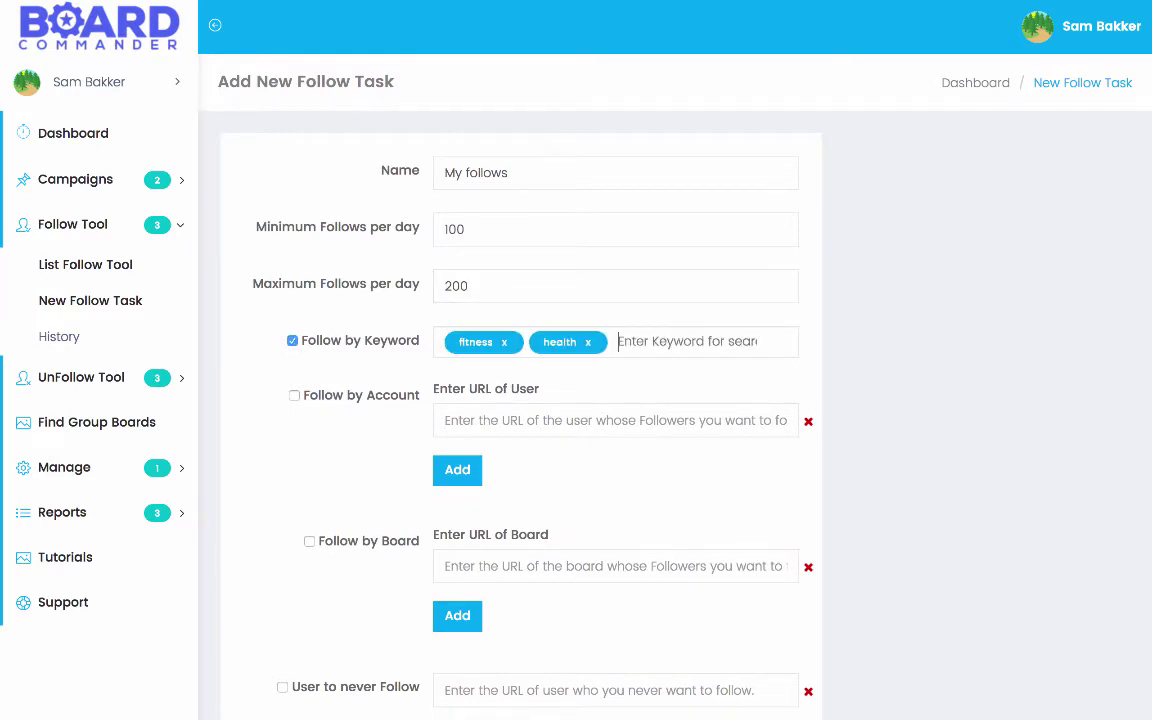
Step: Examine the follow task's options for following by account or board, excluding users, and scheduling times and days
click(294, 395)
click(445, 420)
click(294, 395)
scroll(576, 420, down, 3)
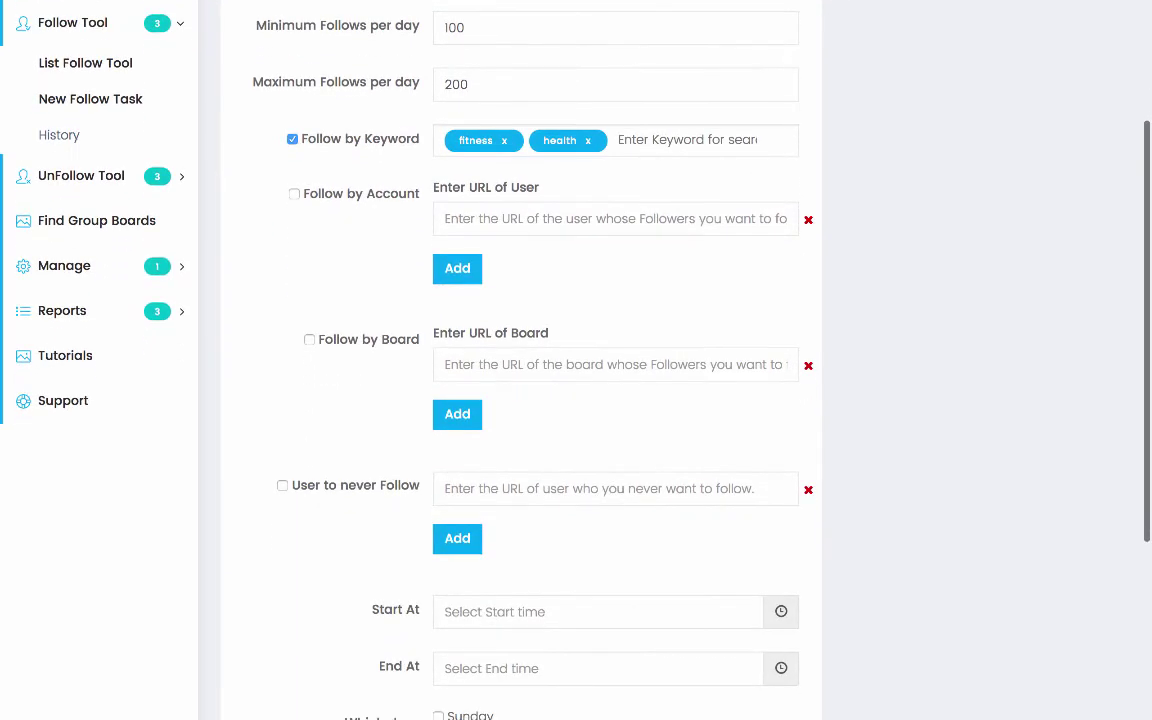
click(309, 340)
click(309, 340)
scroll(575, 400, down, 2)
scroll(575, 400, down, 1)
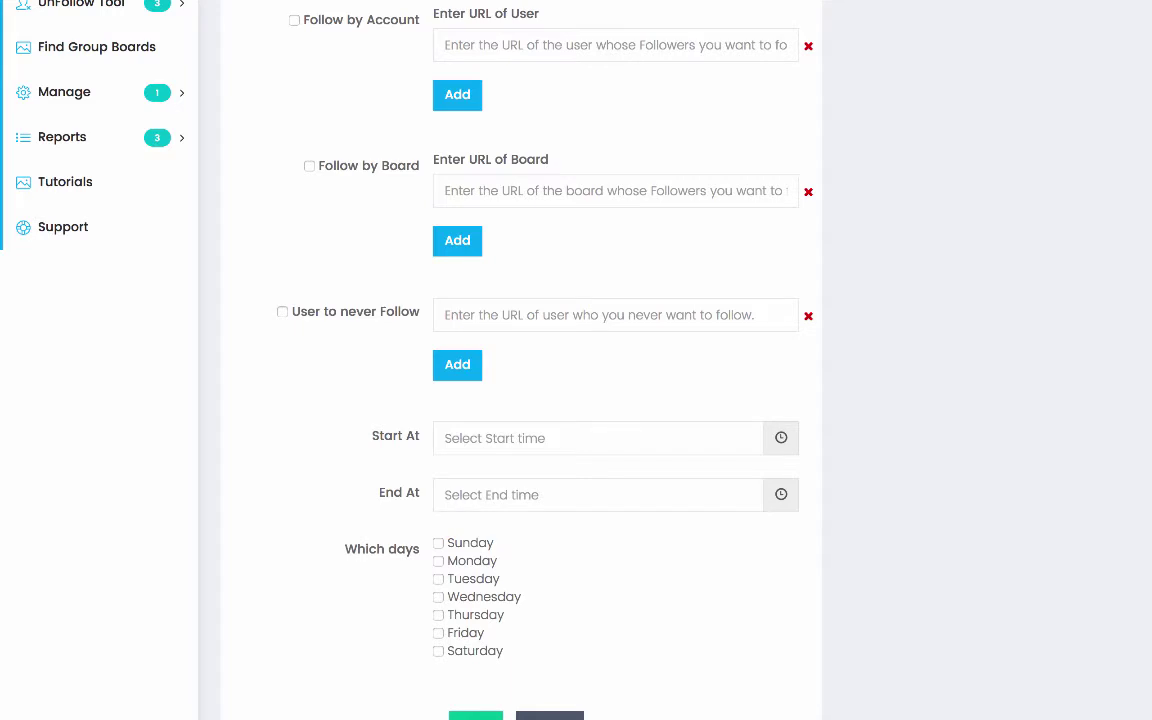
scroll(575, 400, down, 1)
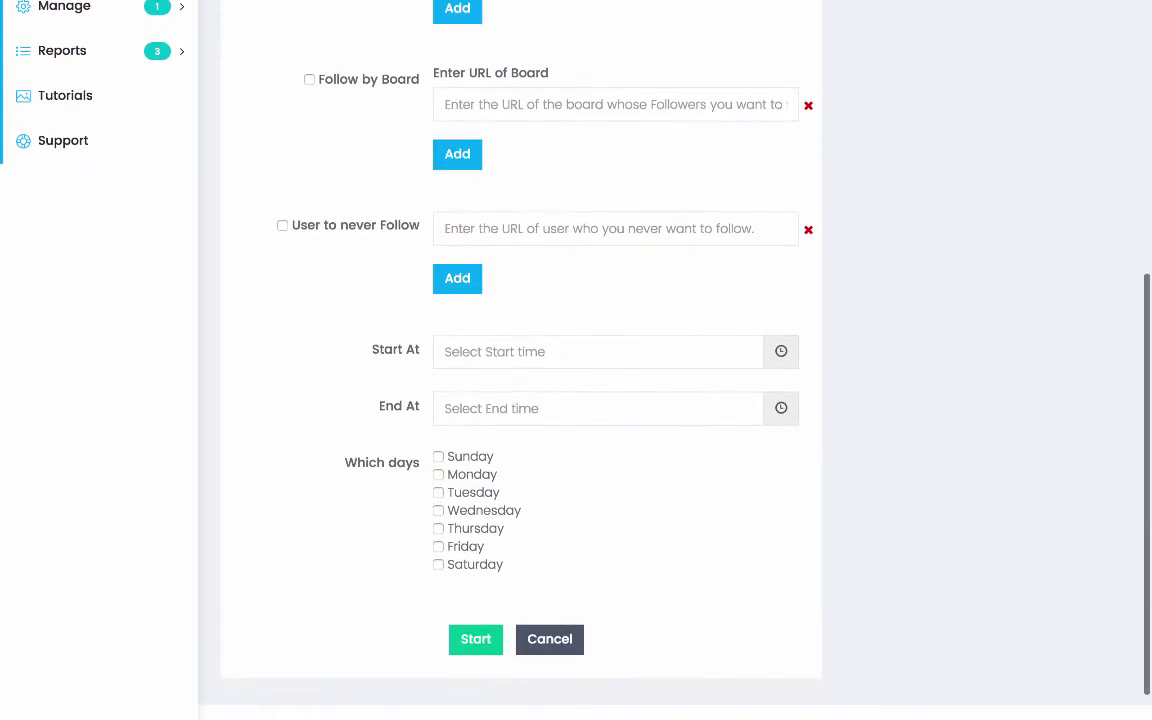
Step: Set the follow task's start time to 12:01PM and its end time to 08:01PM
click(535, 351)
click(535, 450)
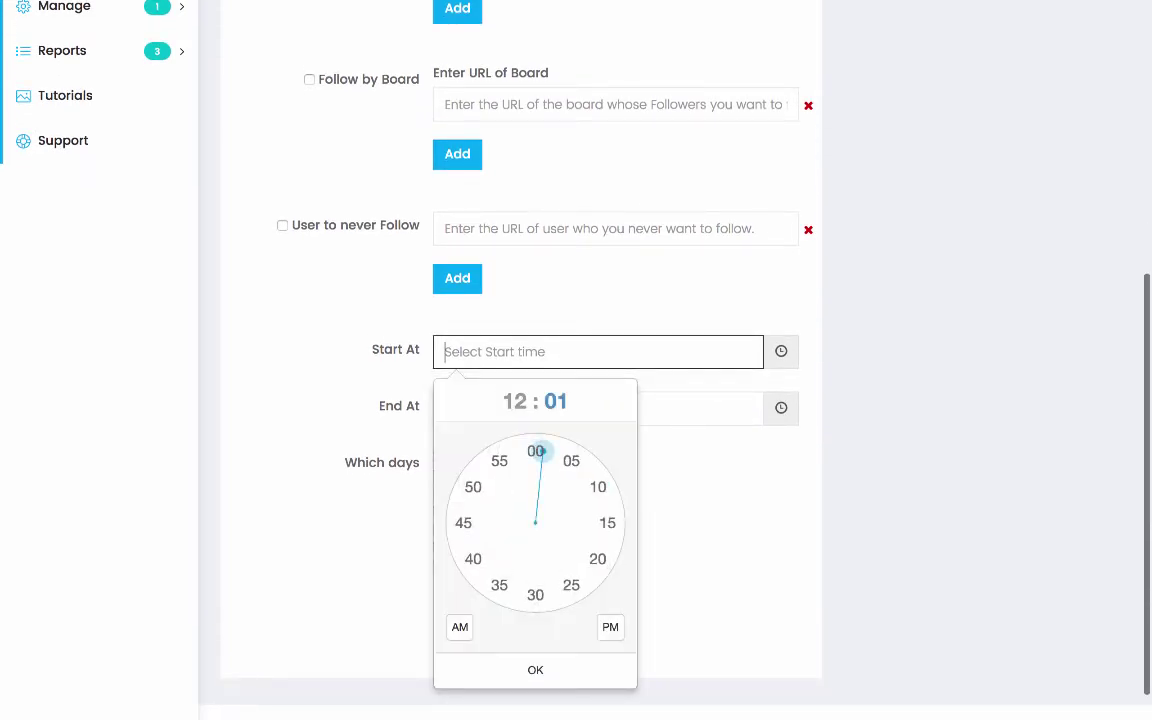
click(535, 670)
click(535, 408)
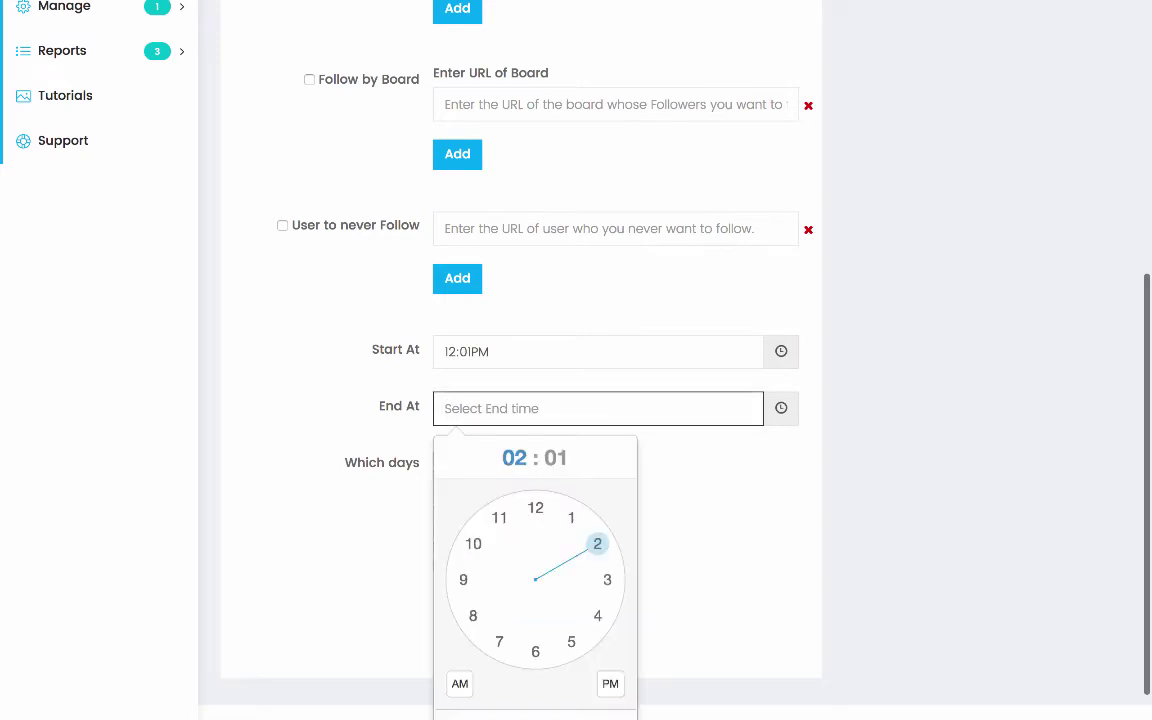
click(610, 683)
click(473, 615)
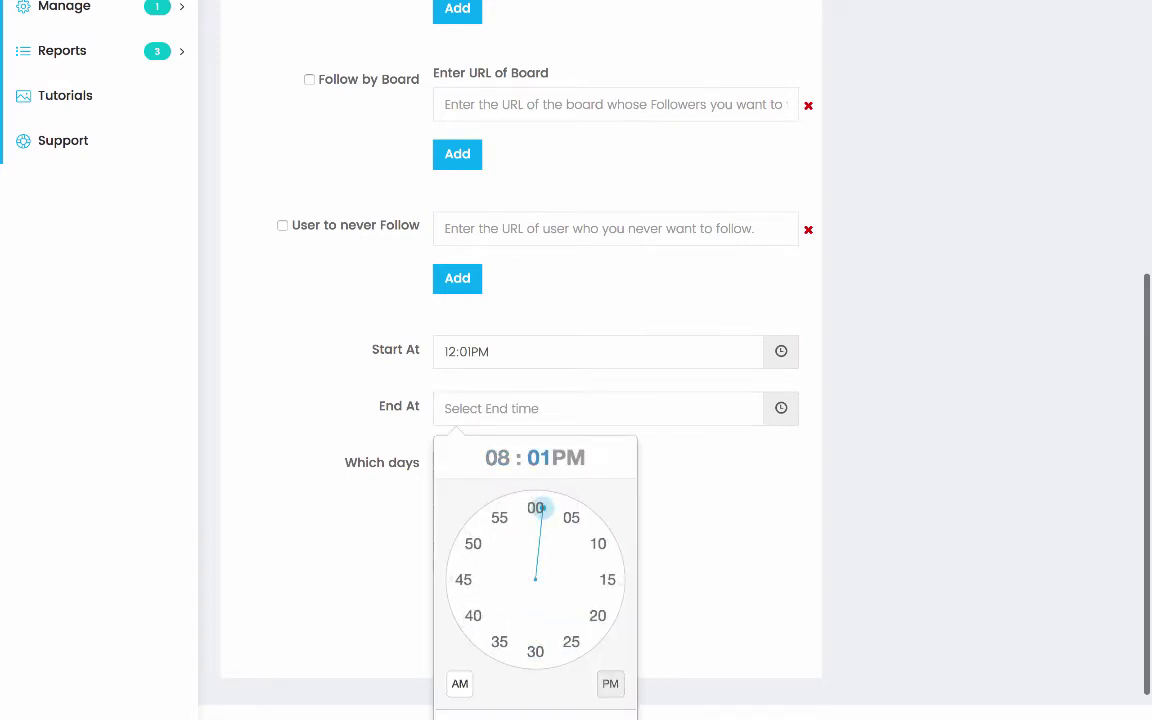
click(535, 715)
Step: Schedule the follow task for Sunday, Monday, Thursday and Friday, and start it
click(438, 456)
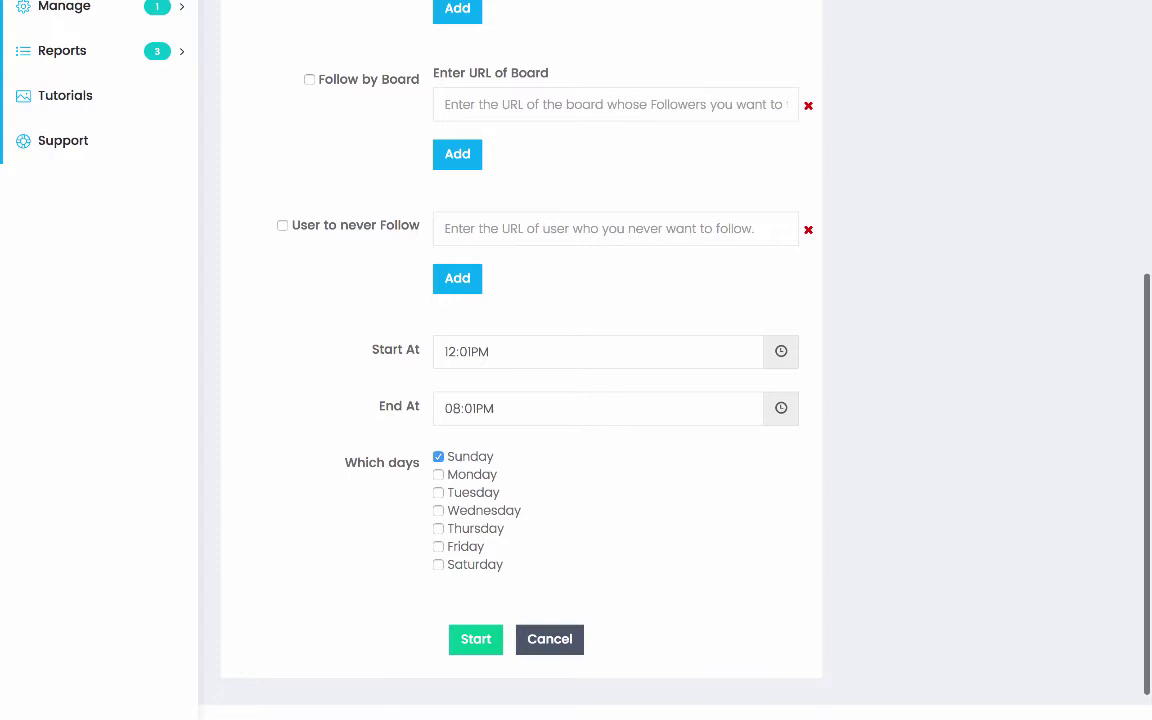
click(438, 474)
click(438, 528)
click(438, 546)
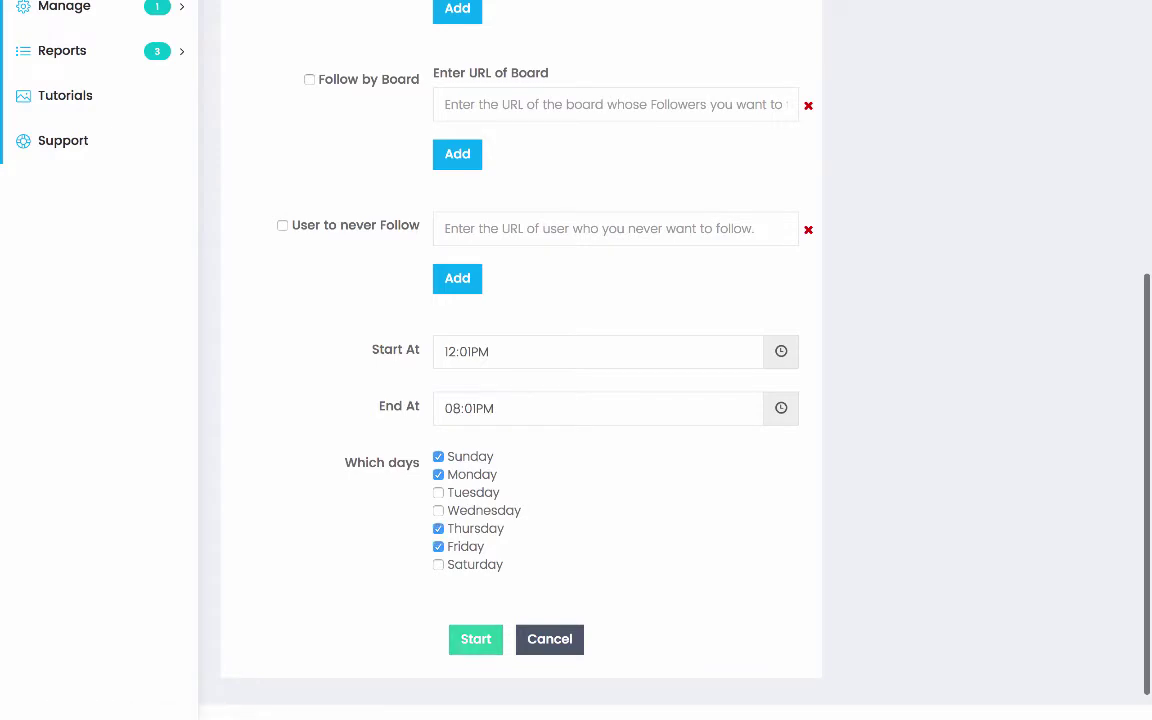
click(476, 639)
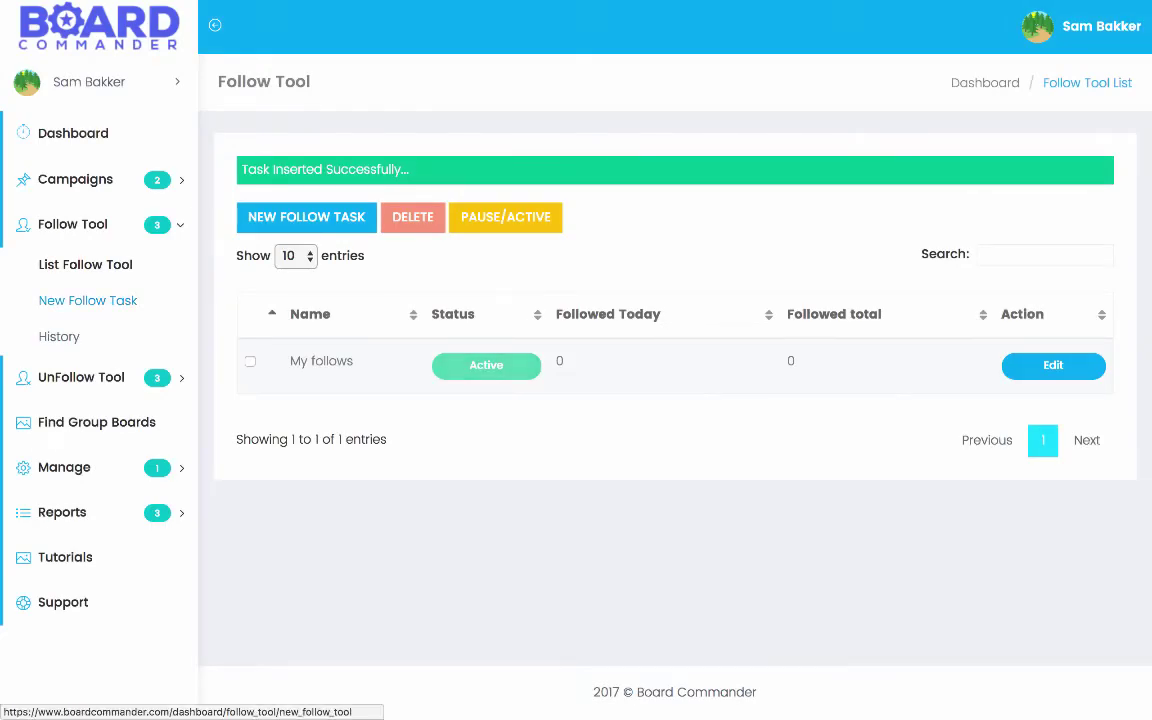
Step: Set up a new unfollow task named "unfollow users" that waits 10 days before unfollowing
click(81, 377)
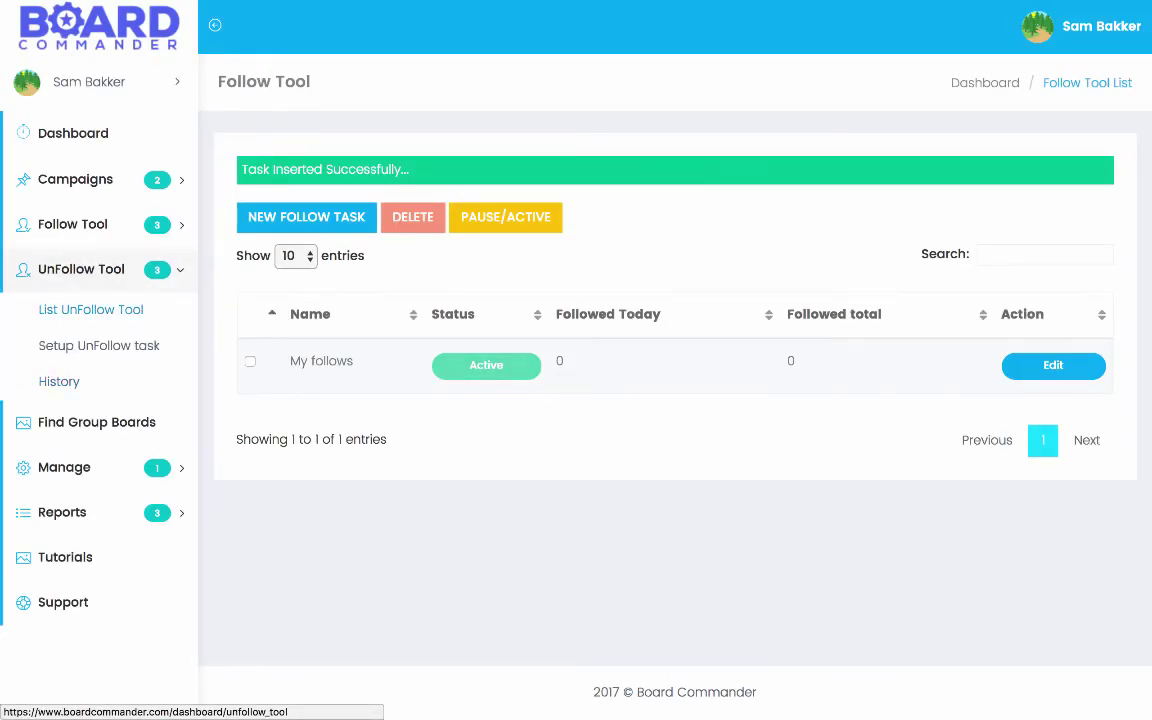
click(90, 309)
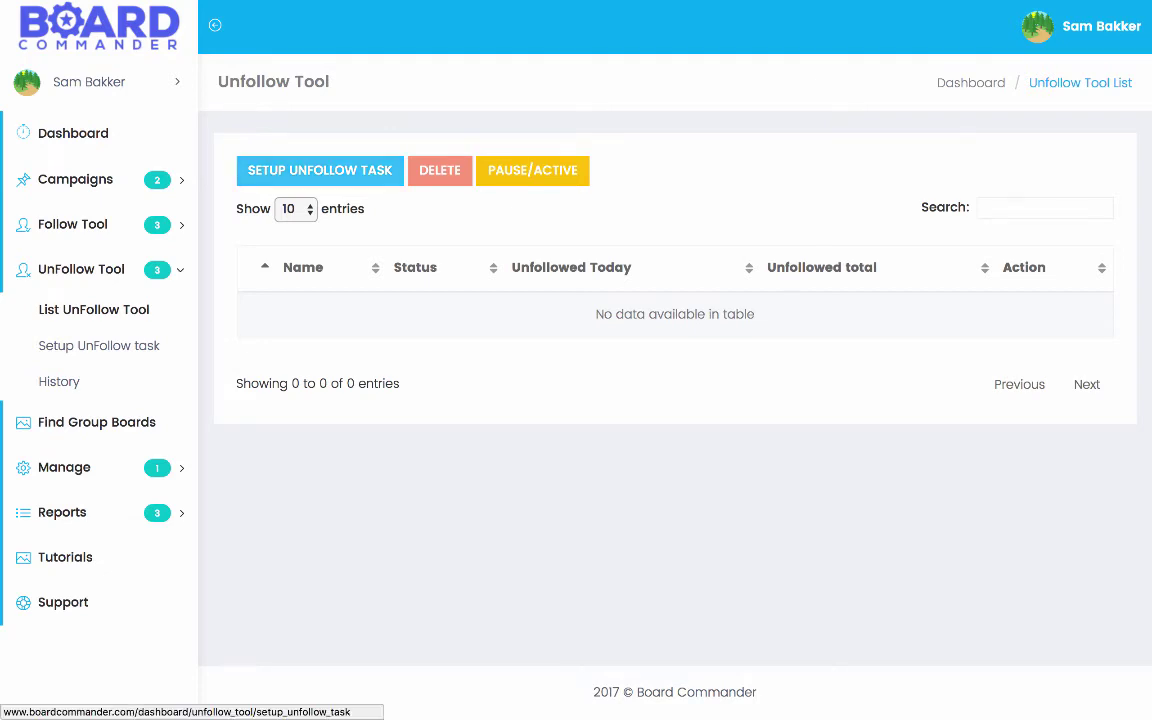
click(320, 170)
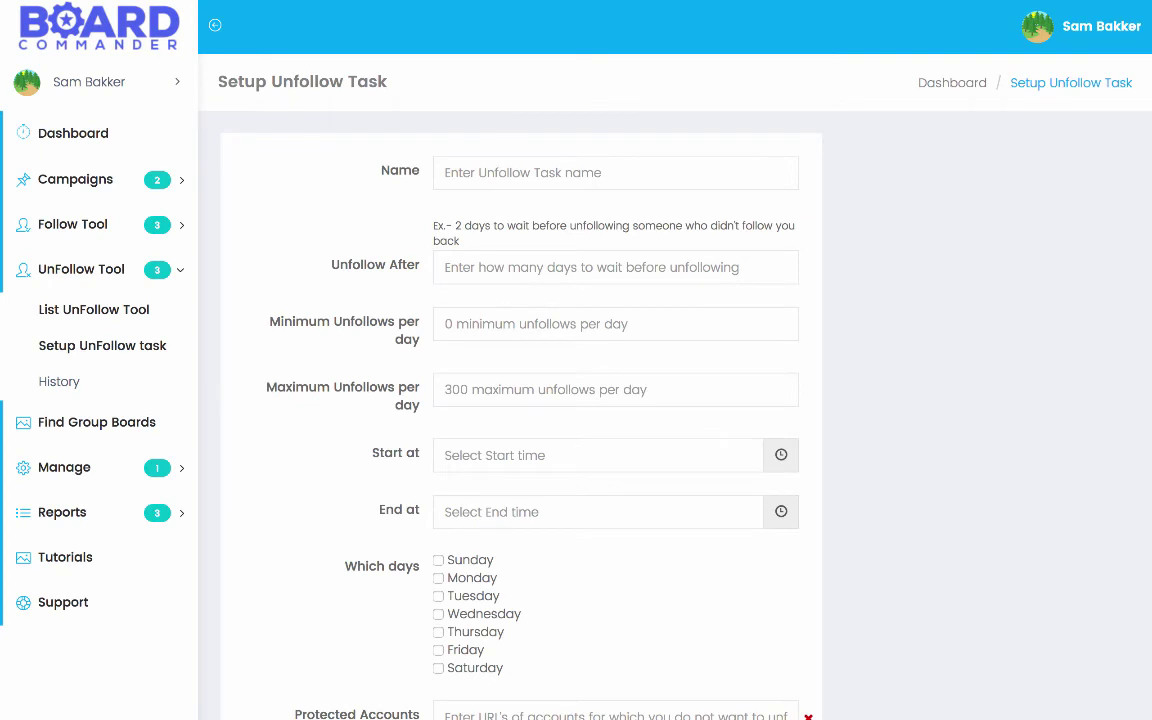
click(615, 172)
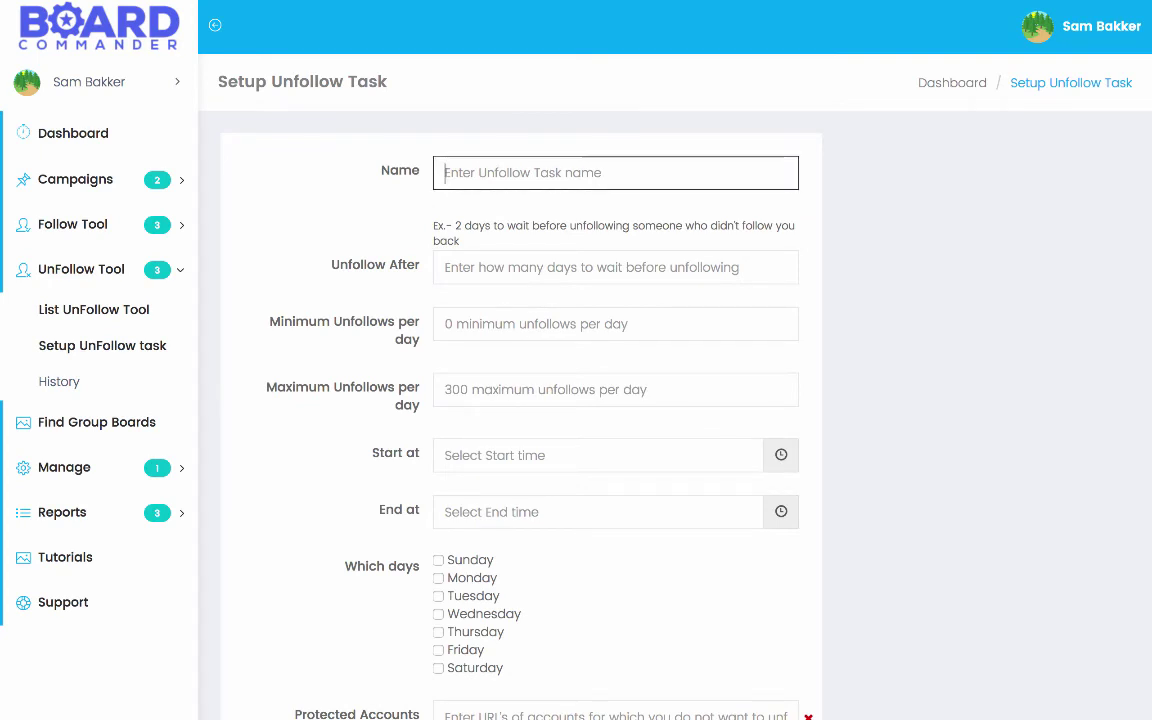
text(unfol)
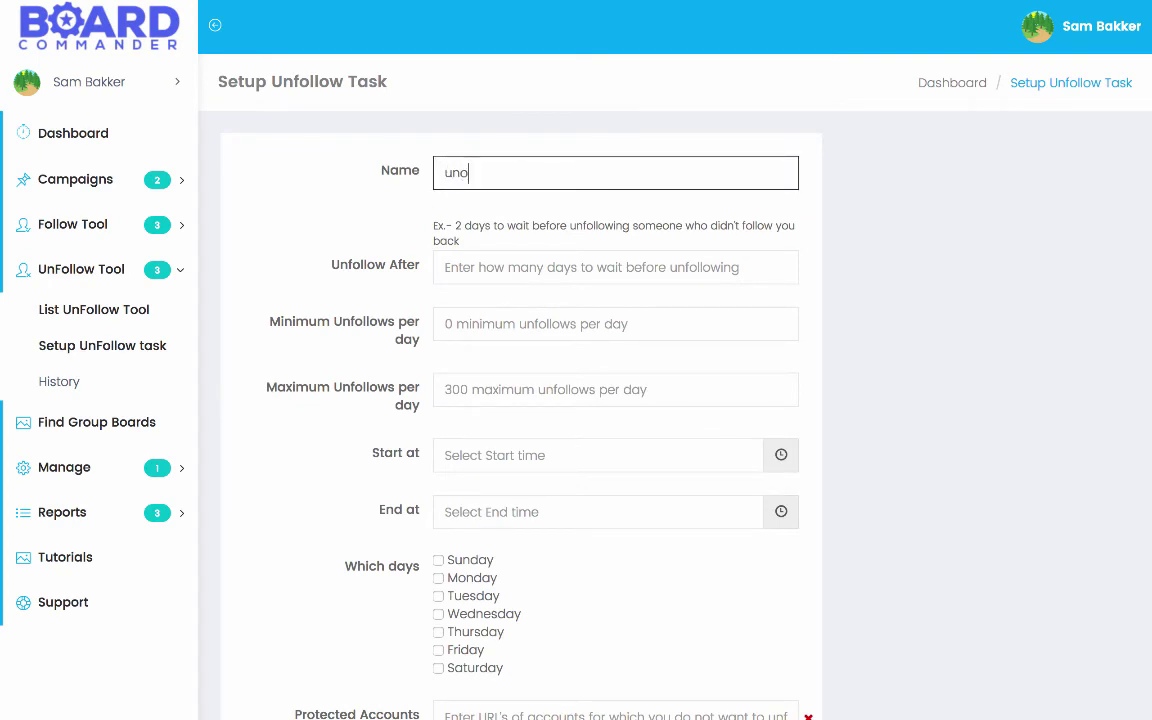
text(low users)
click(445, 267)
text(10)
Step: Set the unfollow task's daily limits to a minimum of 80 and a maximum of 200 unfollows
click(445, 324)
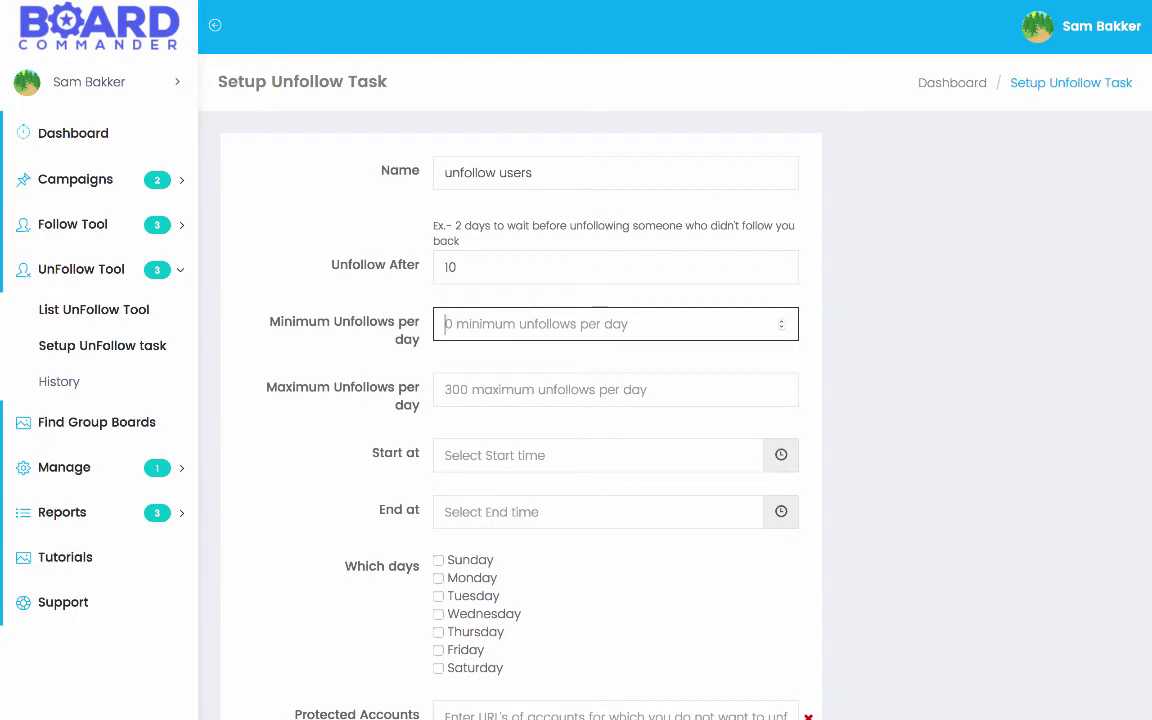
text(100)
key(BackSpace)
key(BackSpace)
key(BackSpace)
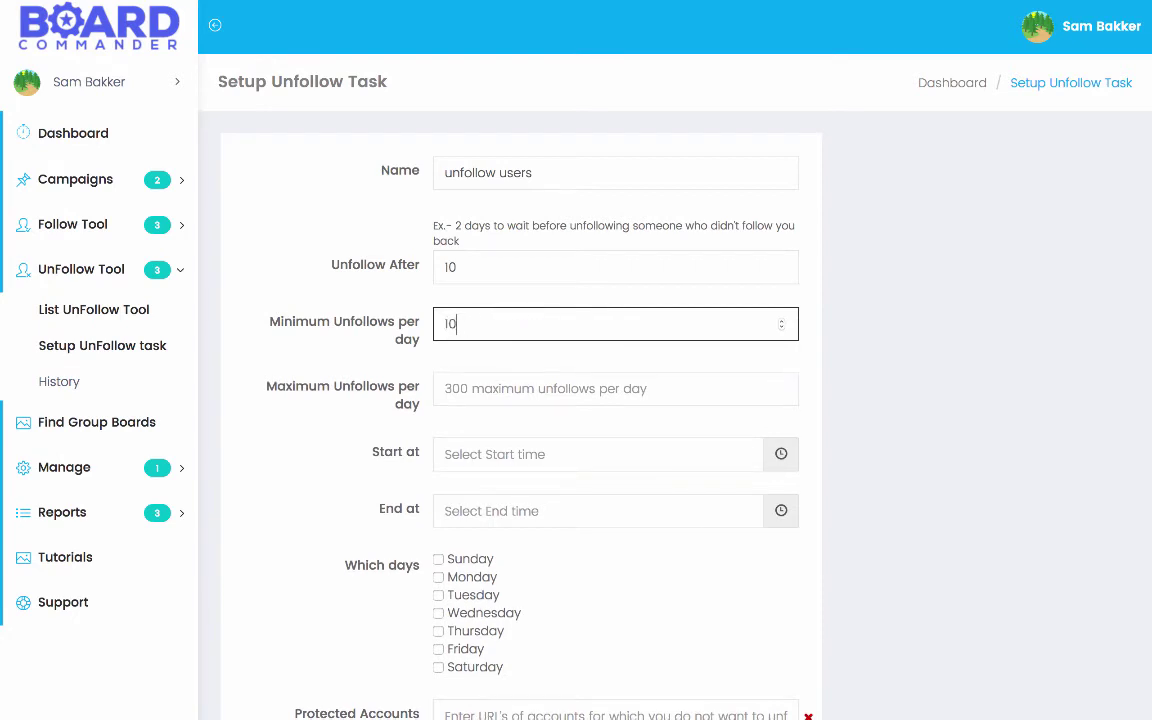
text(80)
click(445, 389)
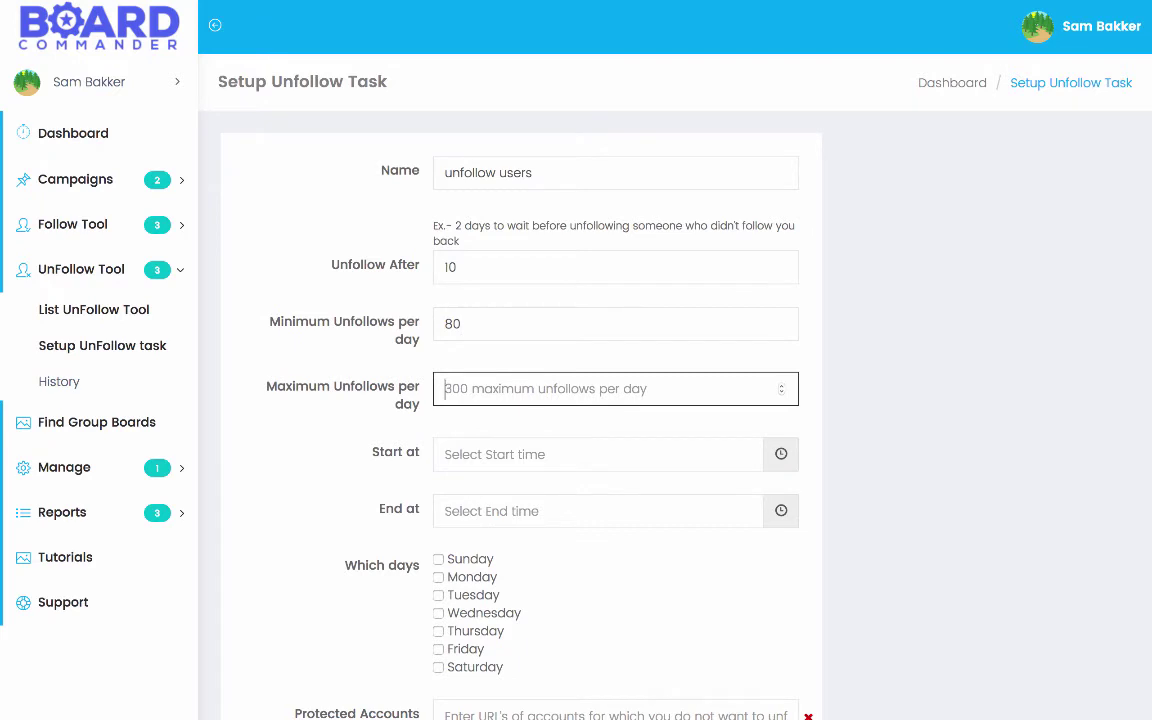
text(200)
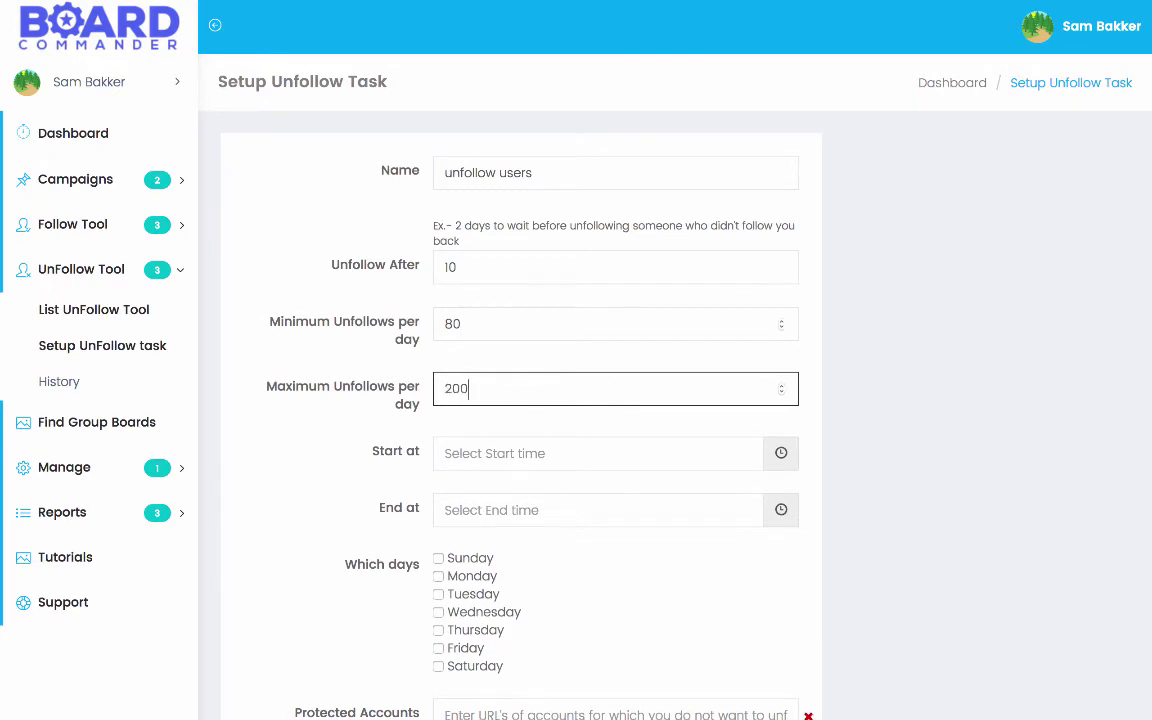
Step: Schedule the unfollow task for Sunday, Monday, Tuesday, Thursday and Friday
scroll(615, 400, down, 2)
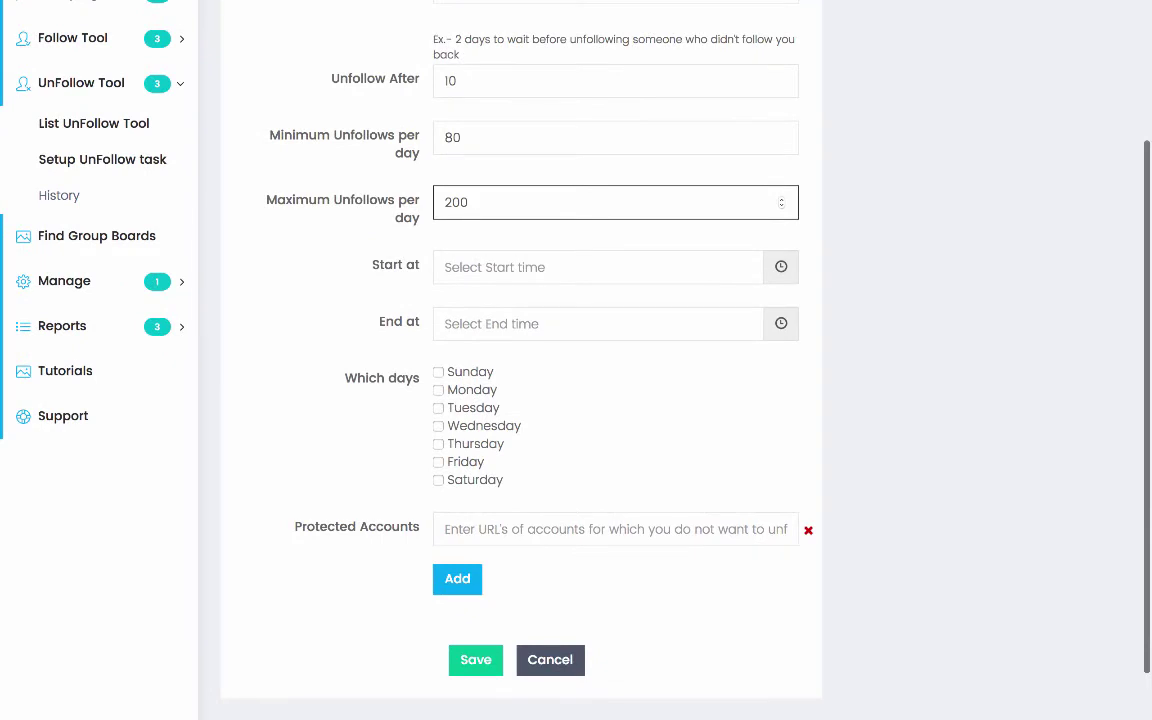
click(438, 372)
click(438, 390)
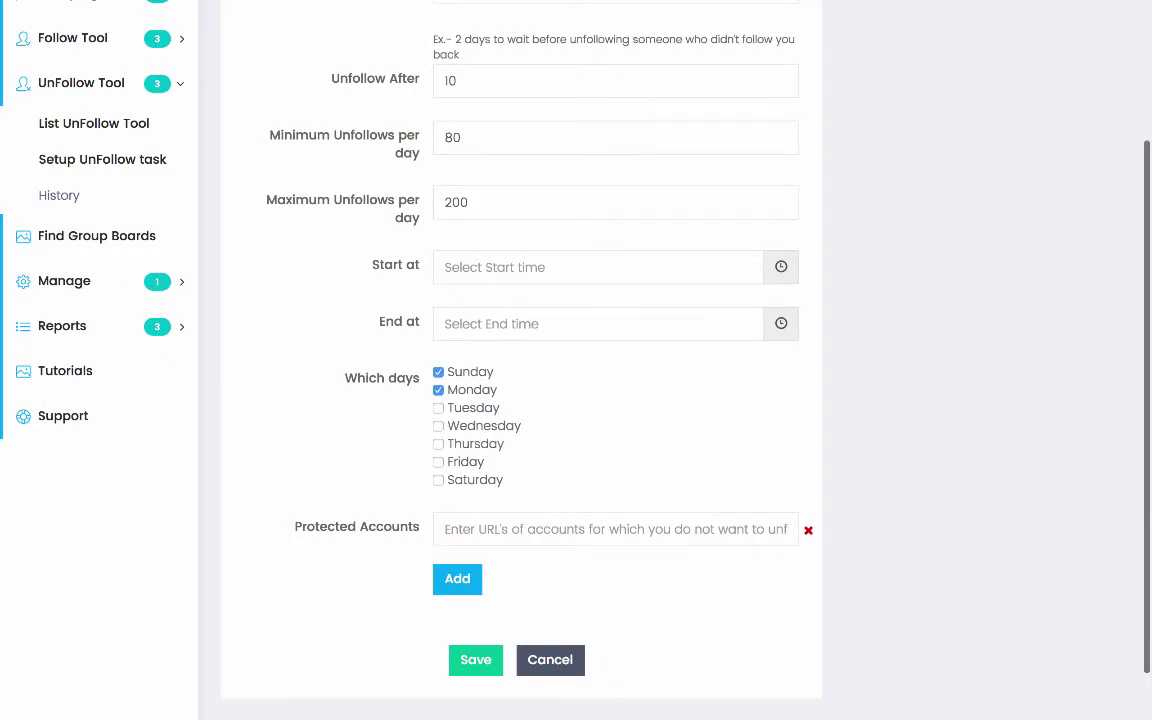
click(438, 408)
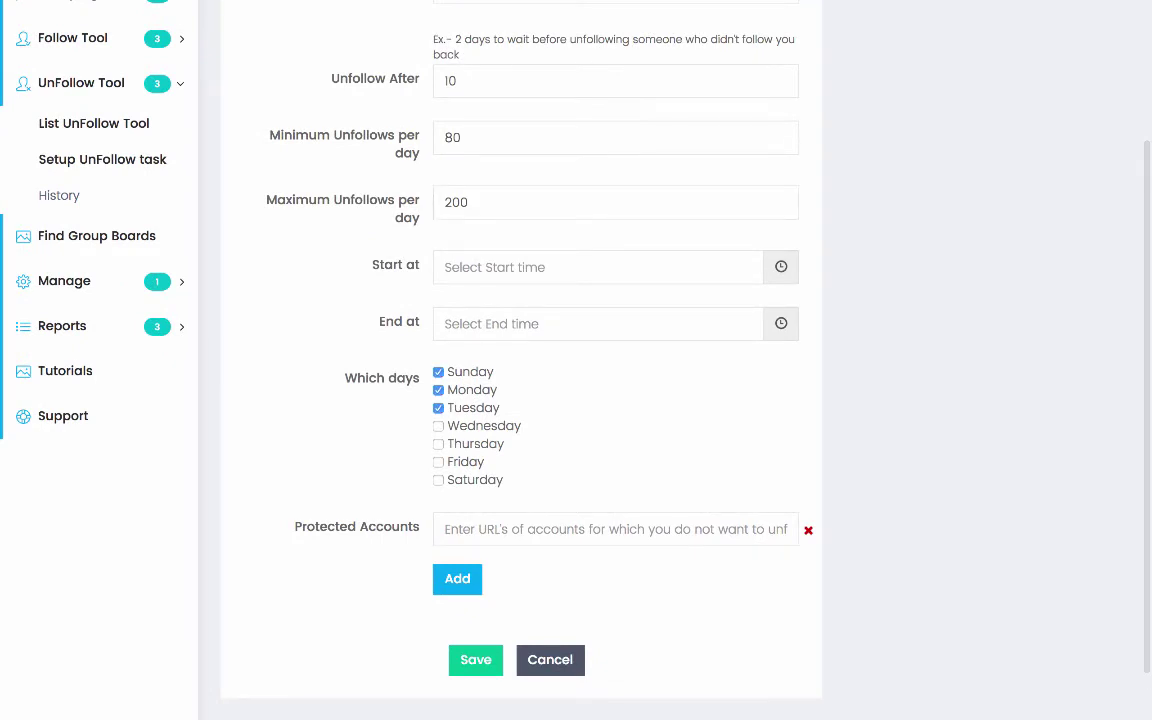
click(438, 444)
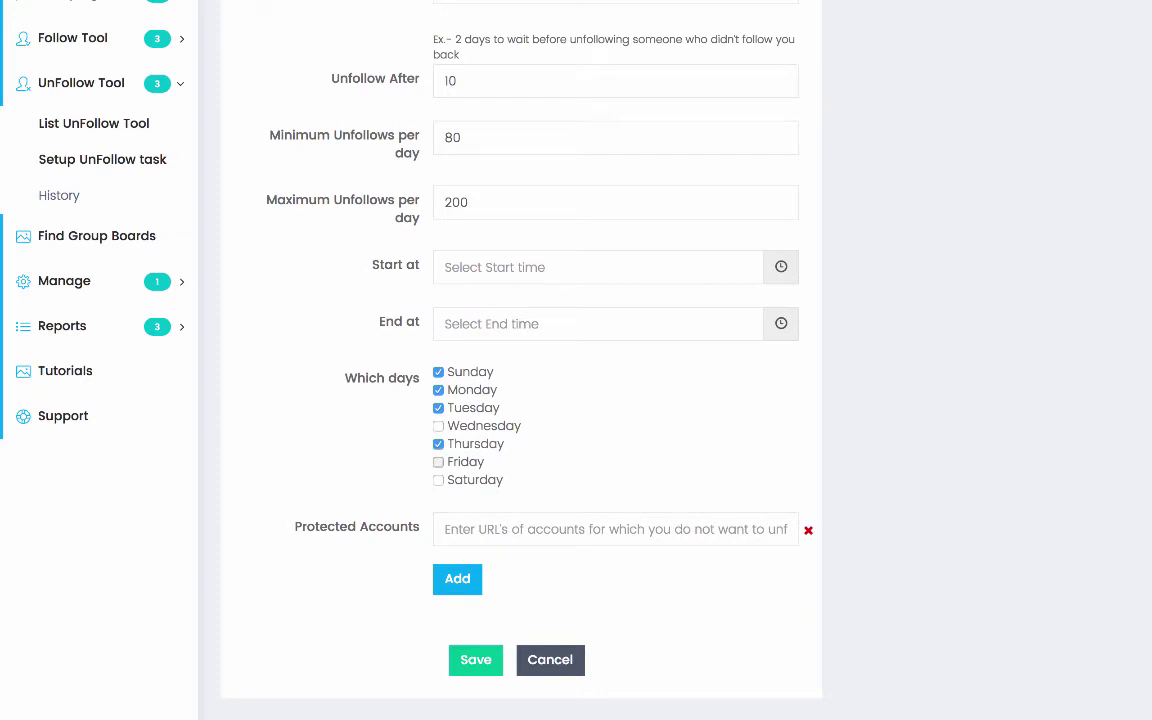
click(438, 462)
click(446, 529)
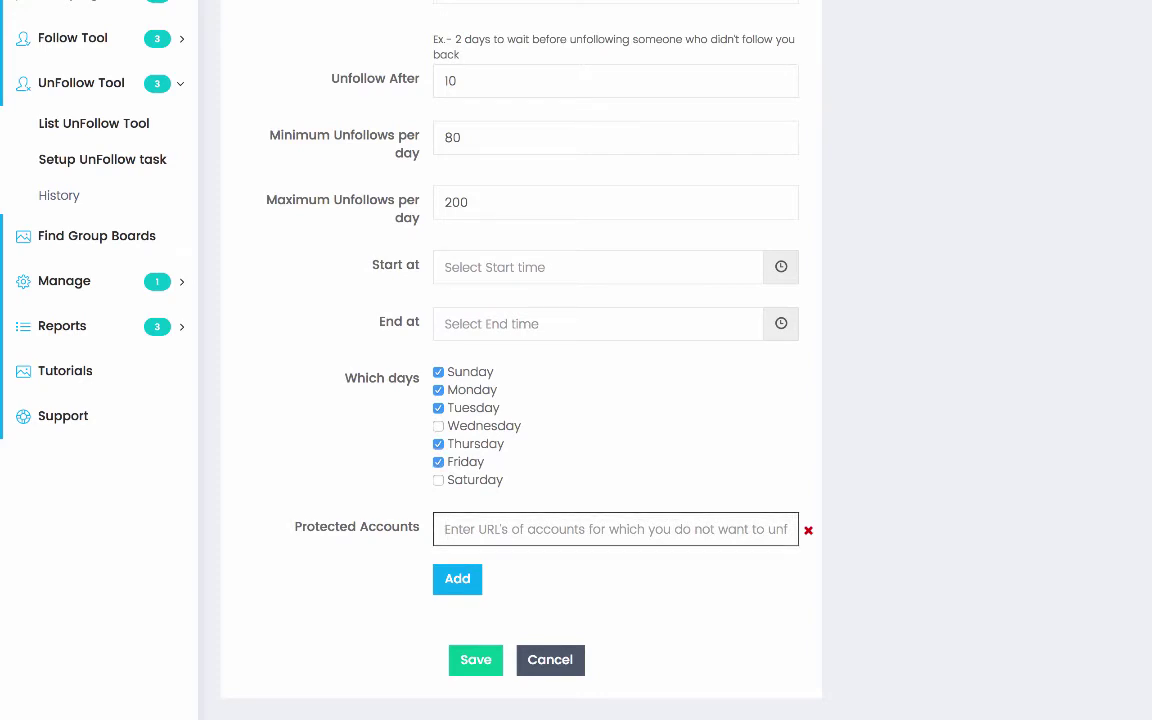
Step: Set the unfollow task to start at 02:02PM and end at 11:02PM, and save it
click(498, 267)
click(597, 402)
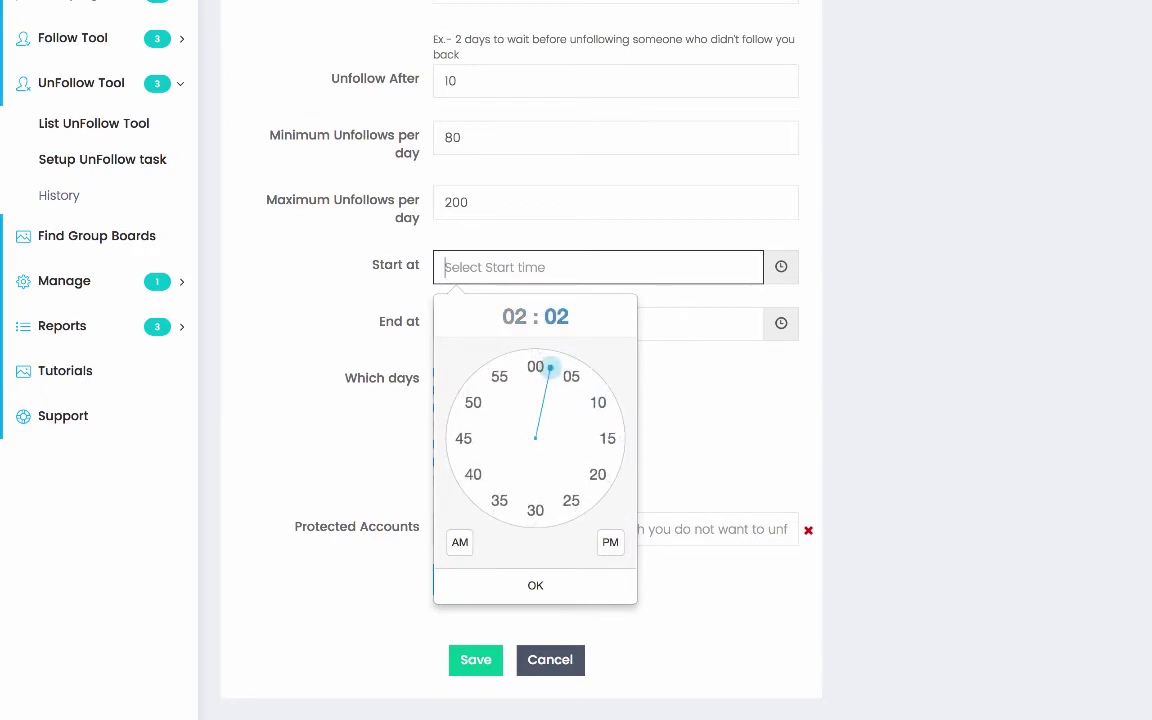
click(610, 542)
click(535, 585)
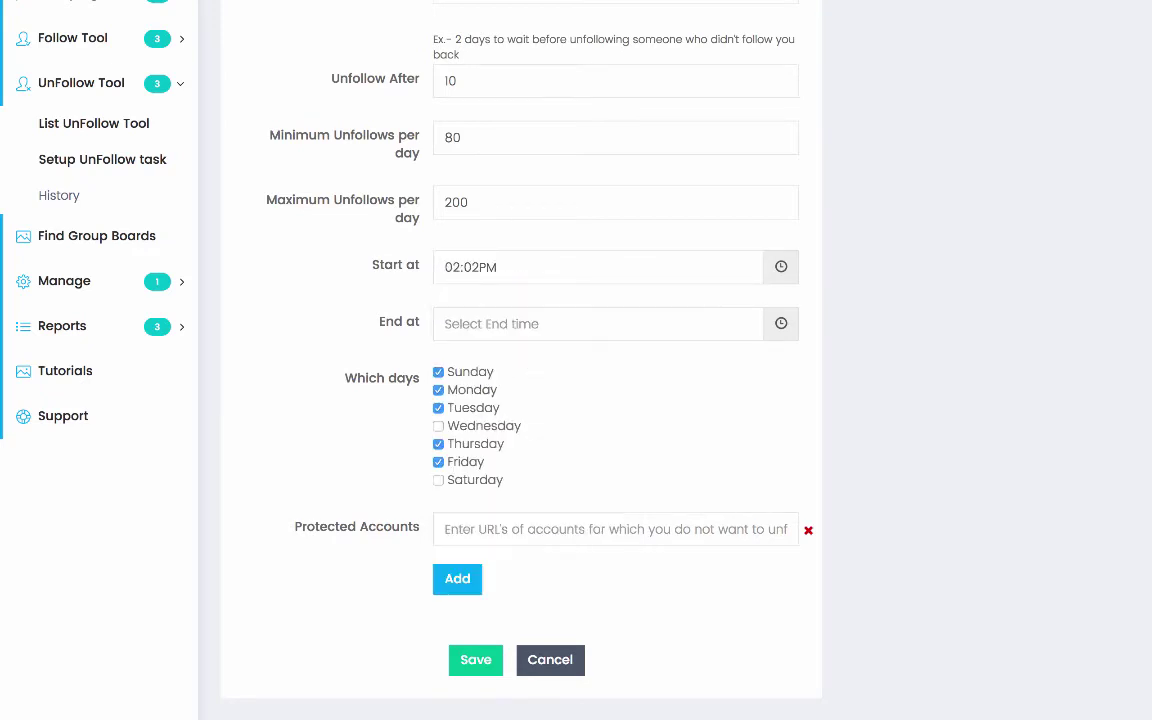
click(540, 324)
click(500, 433)
click(610, 599)
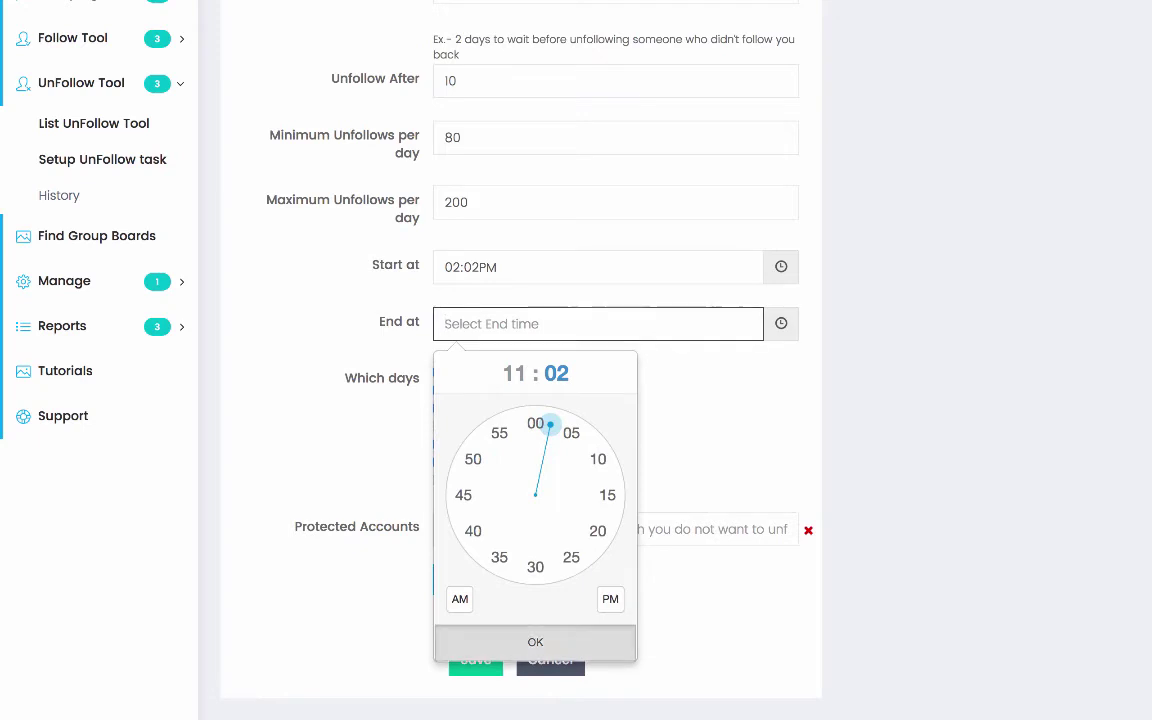
click(535, 642)
click(476, 660)
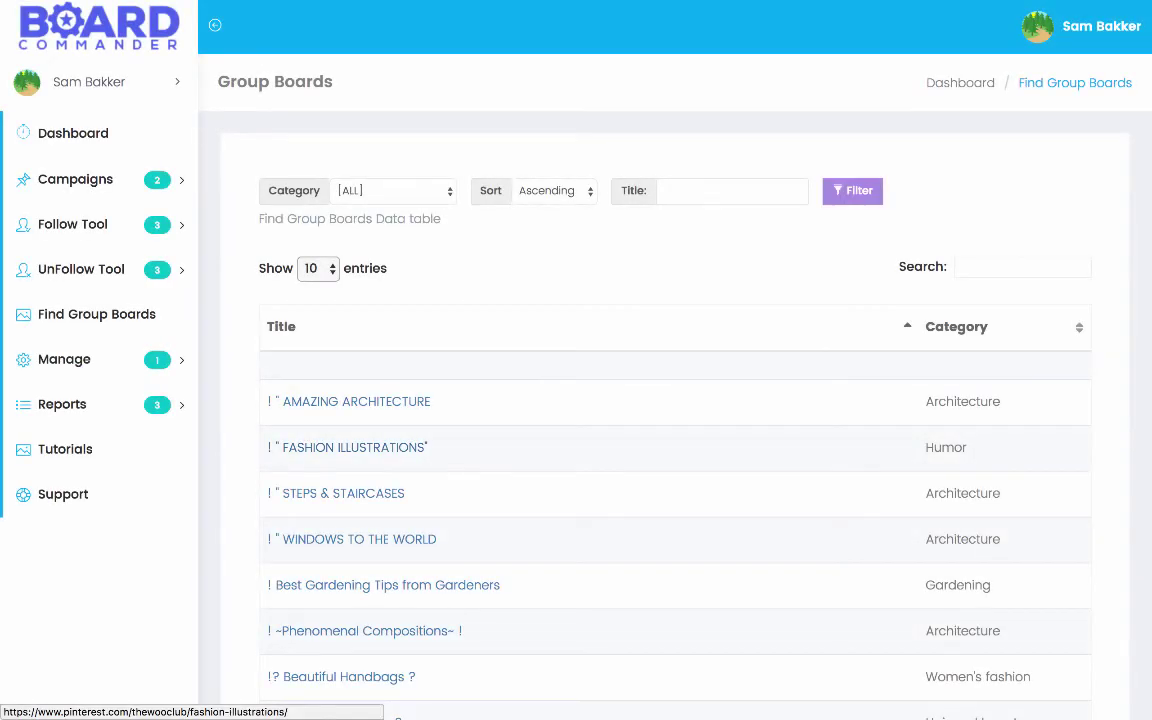
Step: Browse the group boards list and view the "WINDOWS TO THE WORLD" board on Pinterest
scroll(350, 447, down, 5)
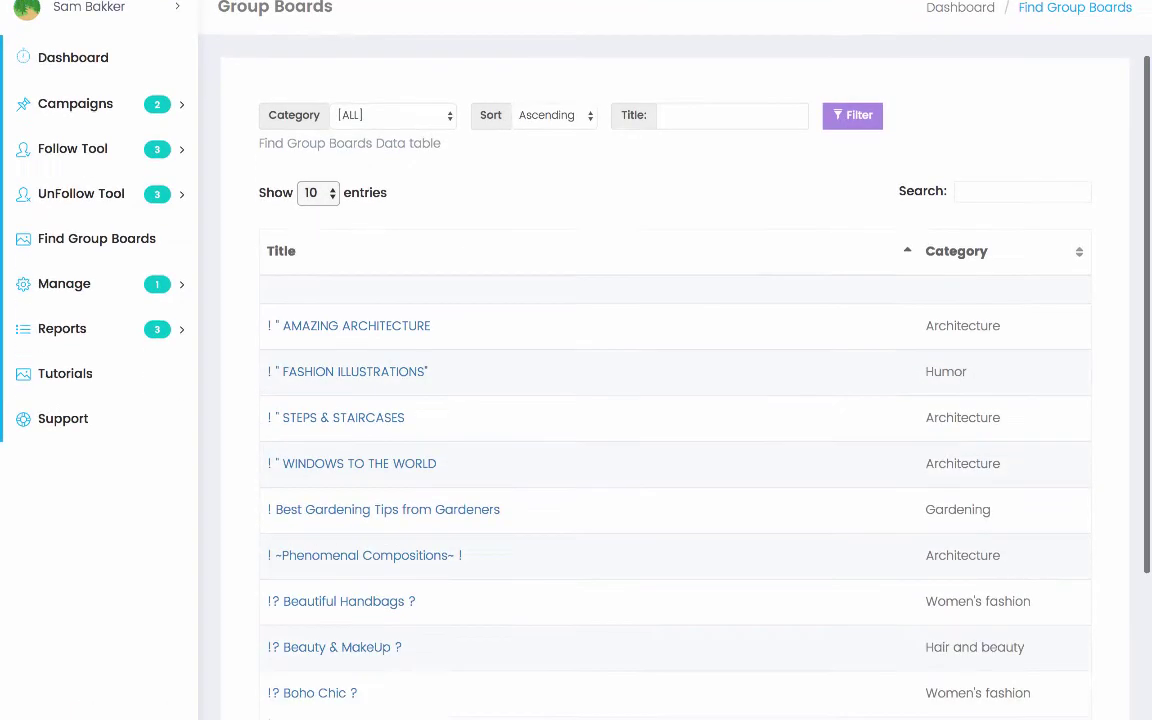
scroll(335, 447, up, 3)
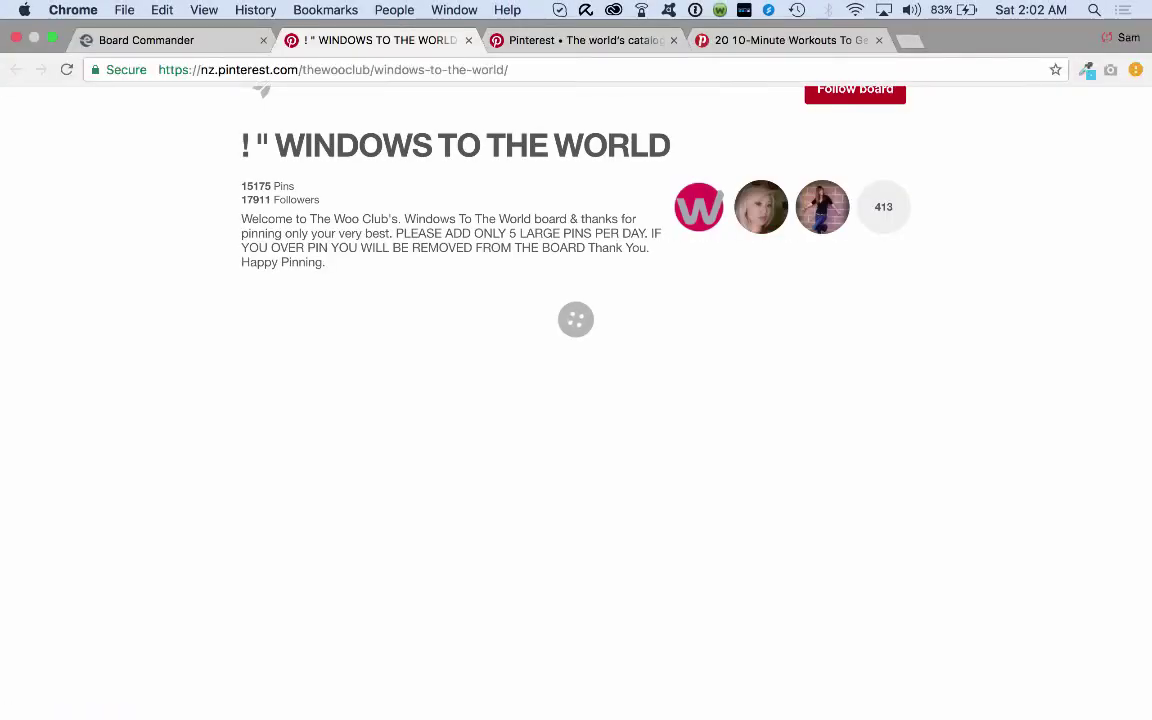
key(ctrl+super+f)
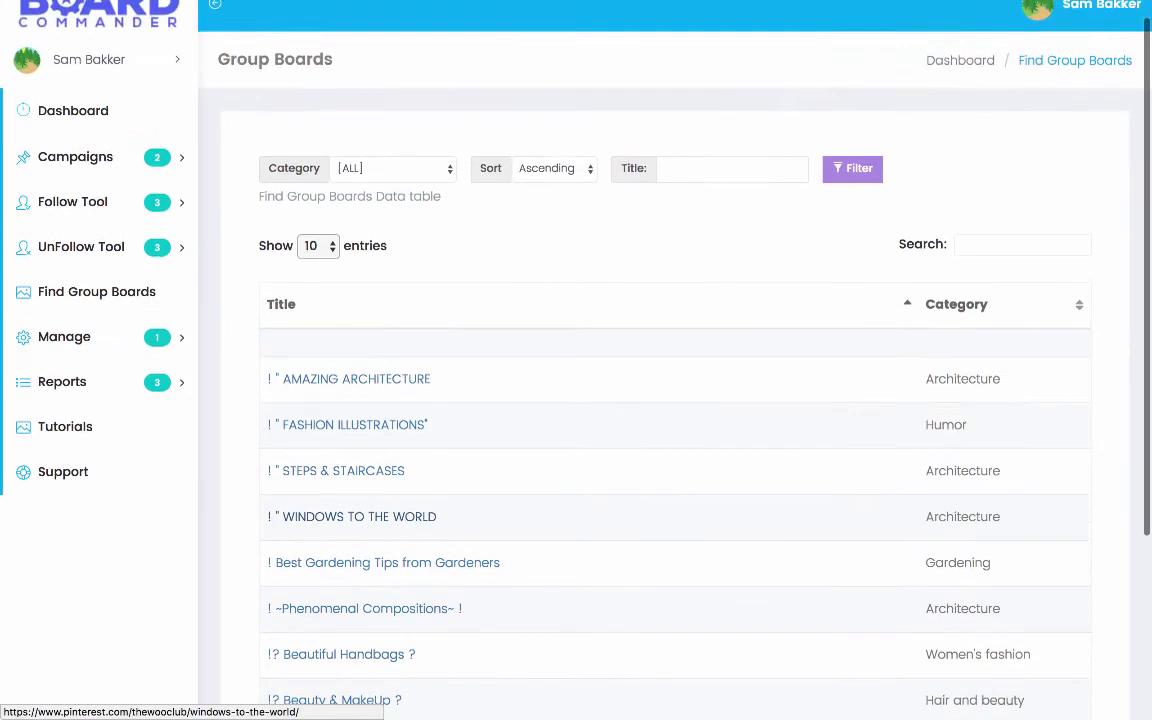
Step: Filter the group boards by the title "online marketing"
scroll(576, 400, up, 3)
click(666, 191)
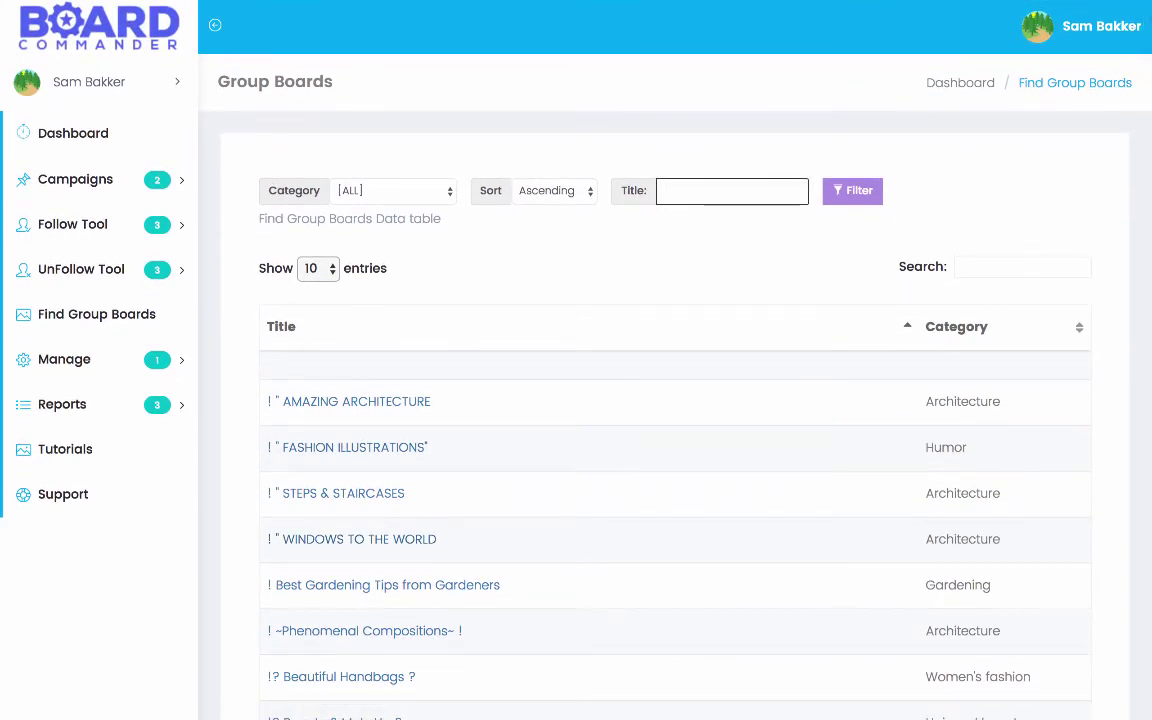
text(online marketing)
key(Tab)
key(Return)
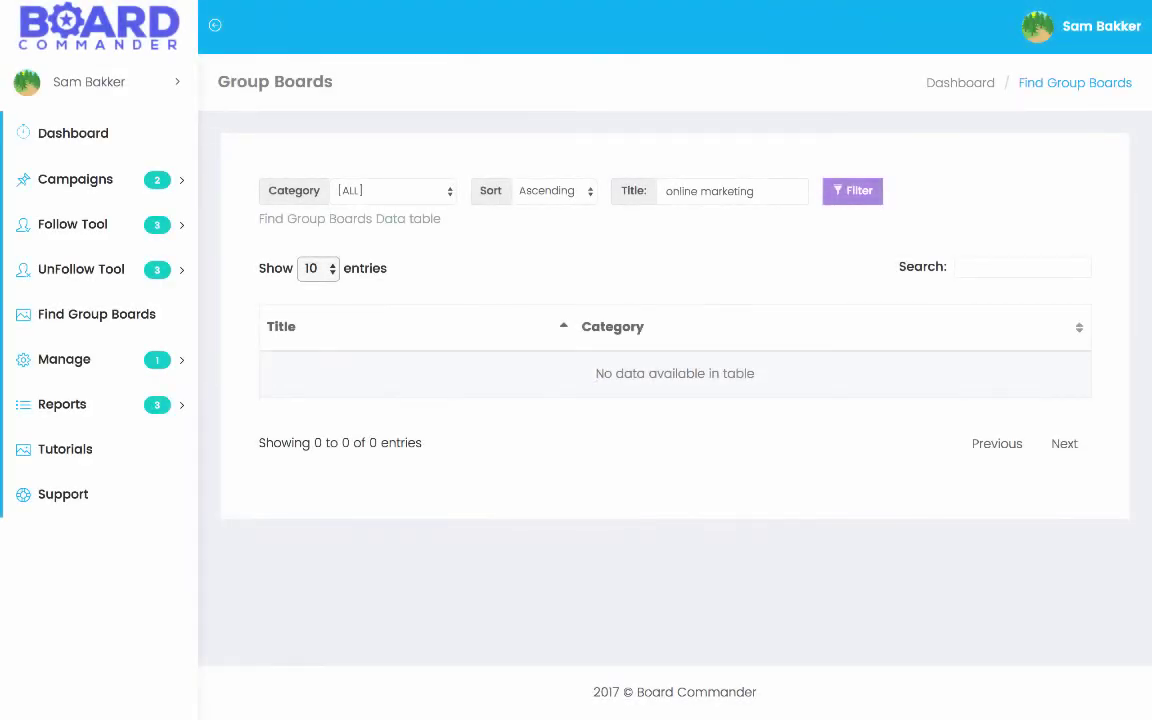
Step: Filter the group boards by the title "fitness" instead and look through the matching boards
drag(755, 191, 662, 191)
key(BackSpace)
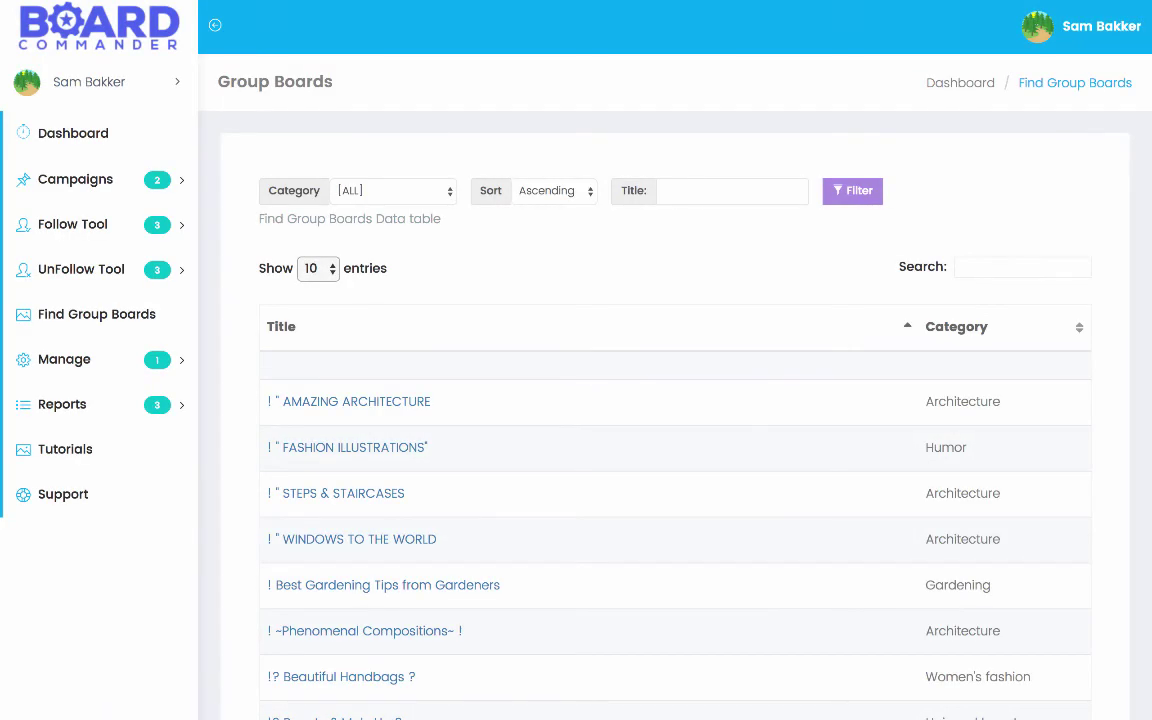
click(666, 191)
text(fitness)
key(Return)
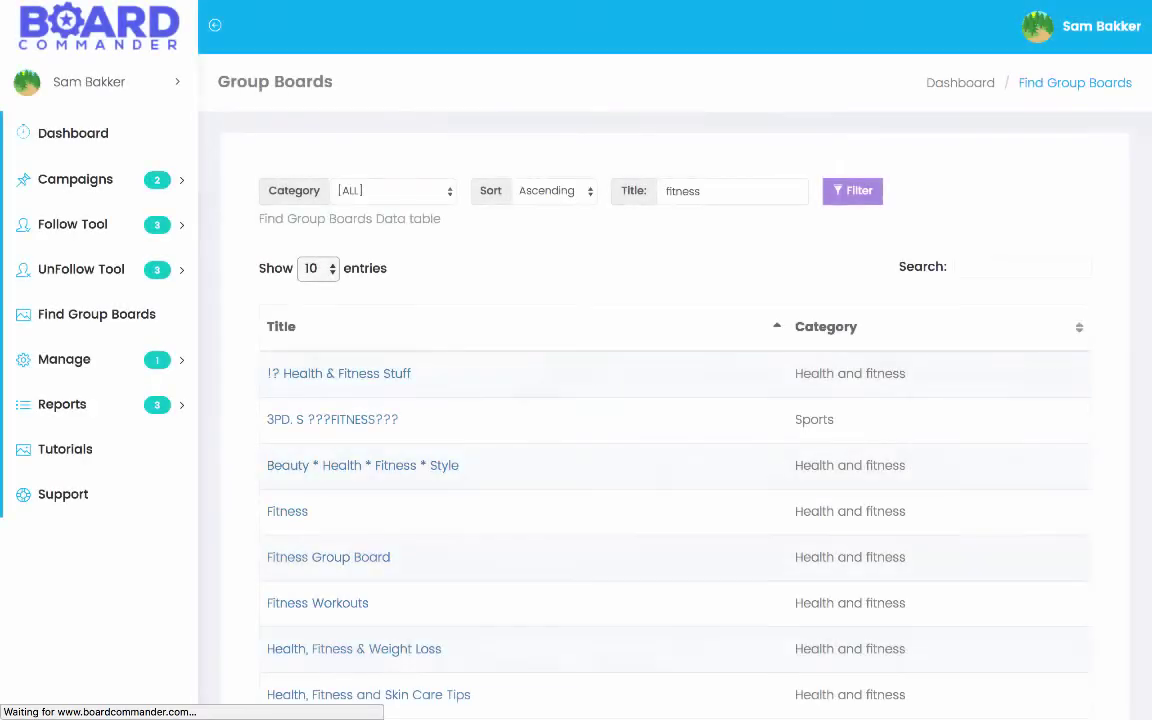
scroll(674, 420, down, 3)
scroll(674, 420, up, 3)
scroll(674, 420, down, 1)
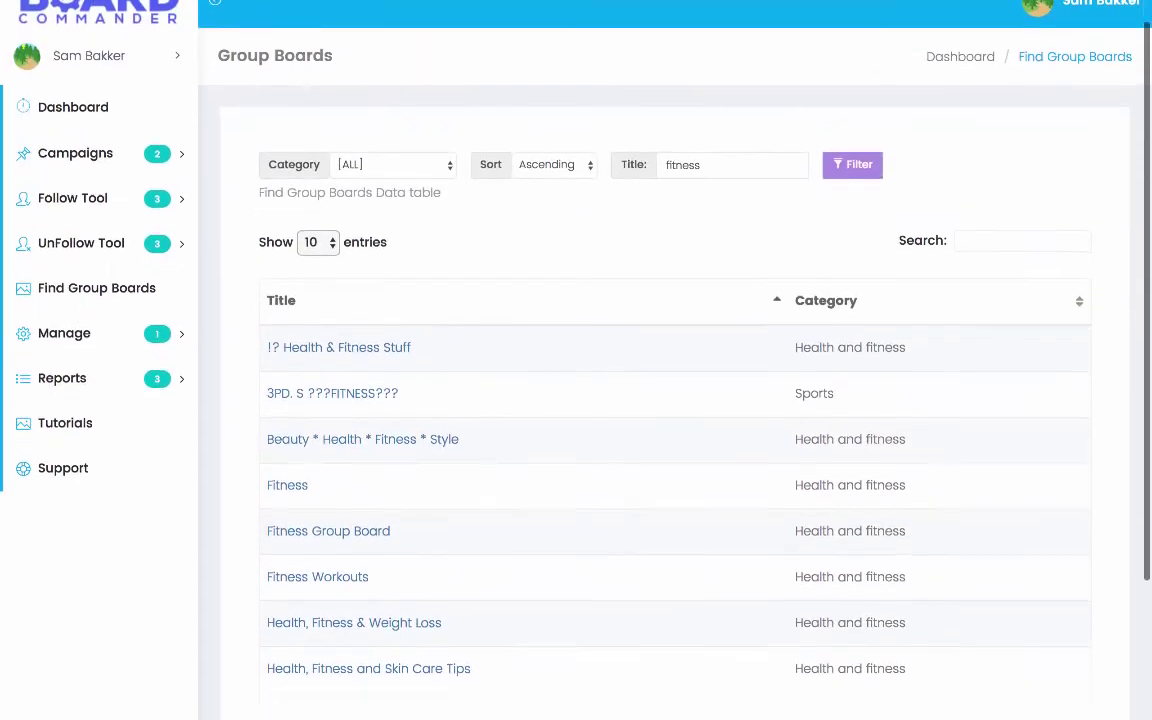
scroll(674, 420, down, 2)
scroll(674, 420, up, 3)
Step: Clear the title filter's text and look over the listed fitness group boards again
double_click(683, 191)
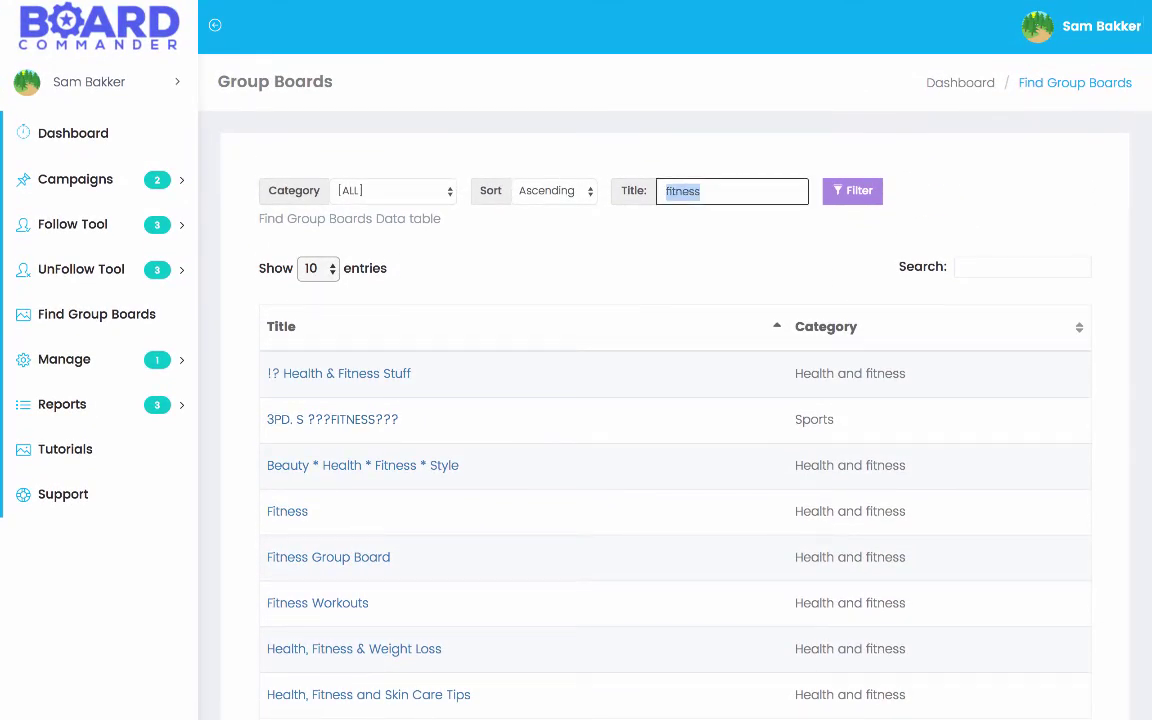
key(BackSpace)
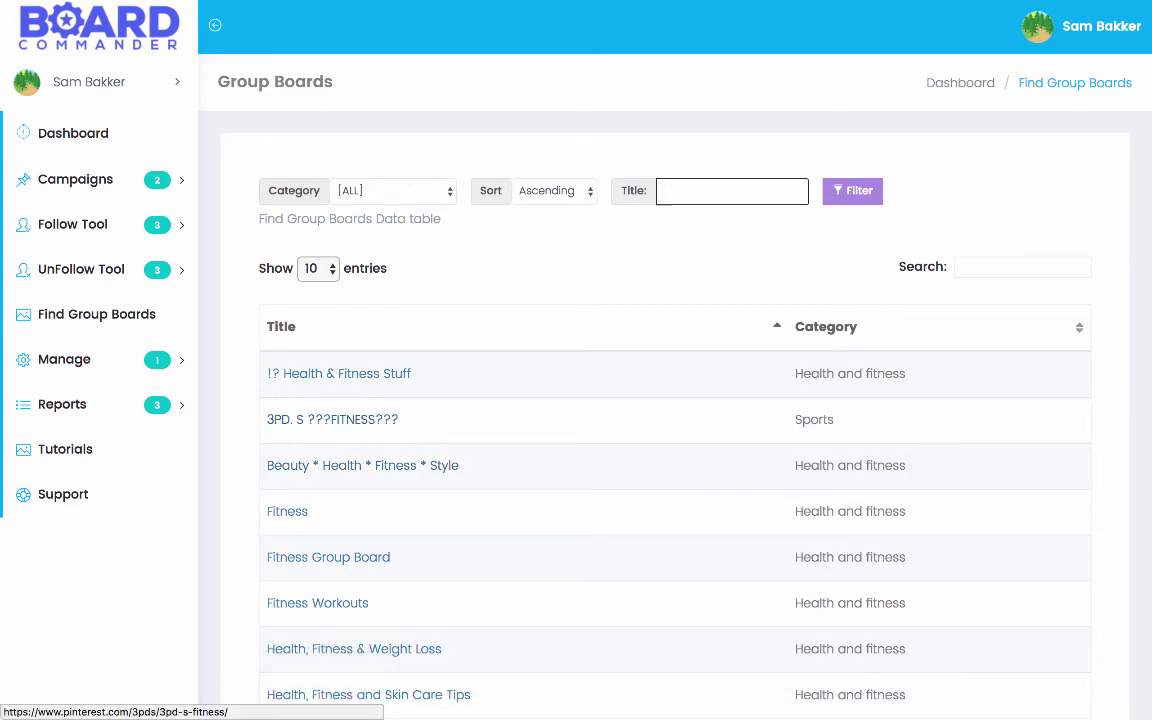
scroll(600, 400, down, 3)
scroll(600, 400, up, 3)
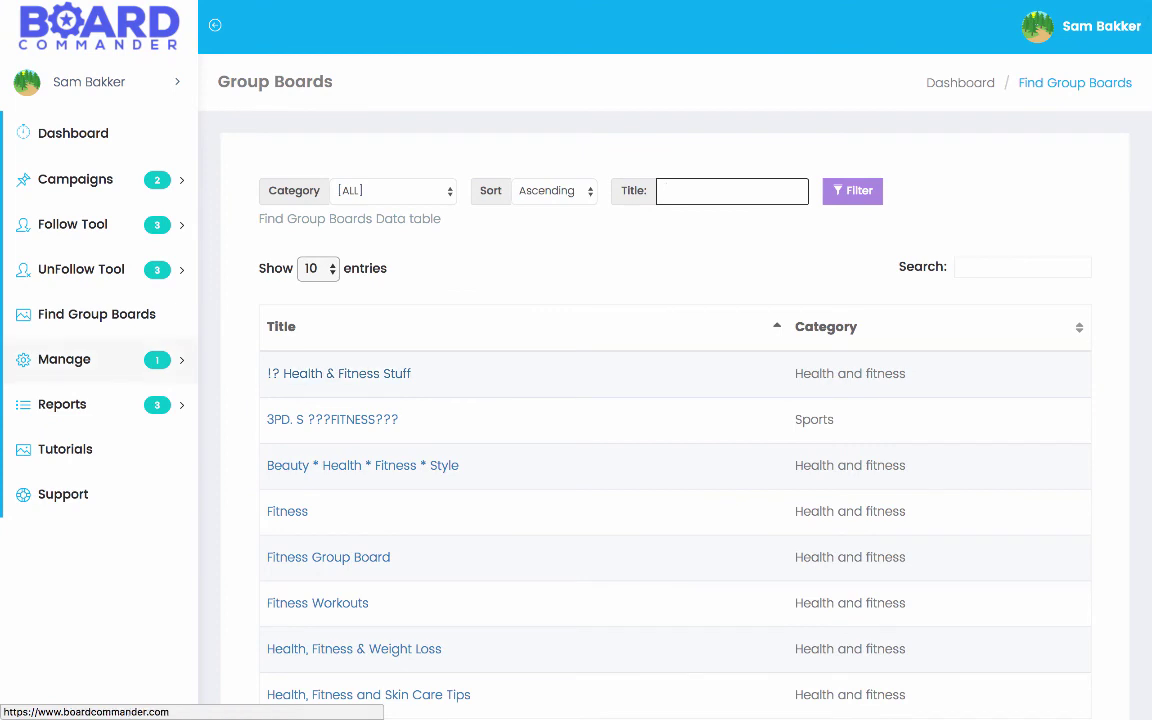
Step: Check the account management options and view the Pinning History and Board Performance reports
click(98, 359)
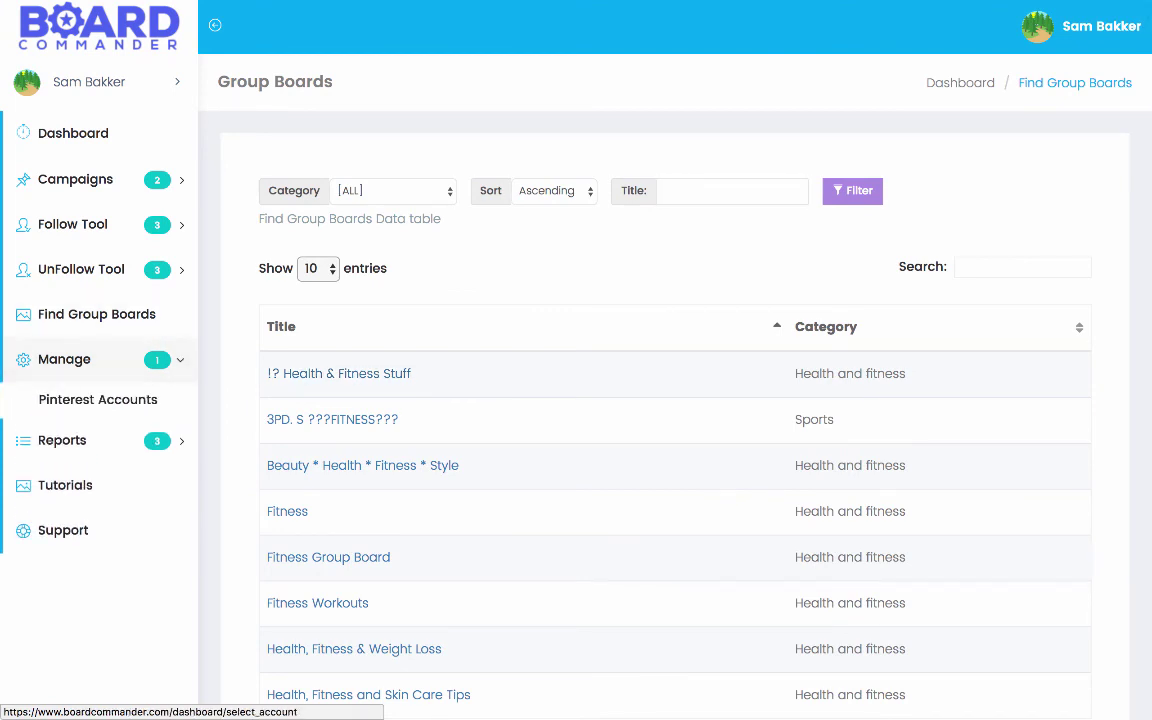
click(62, 440)
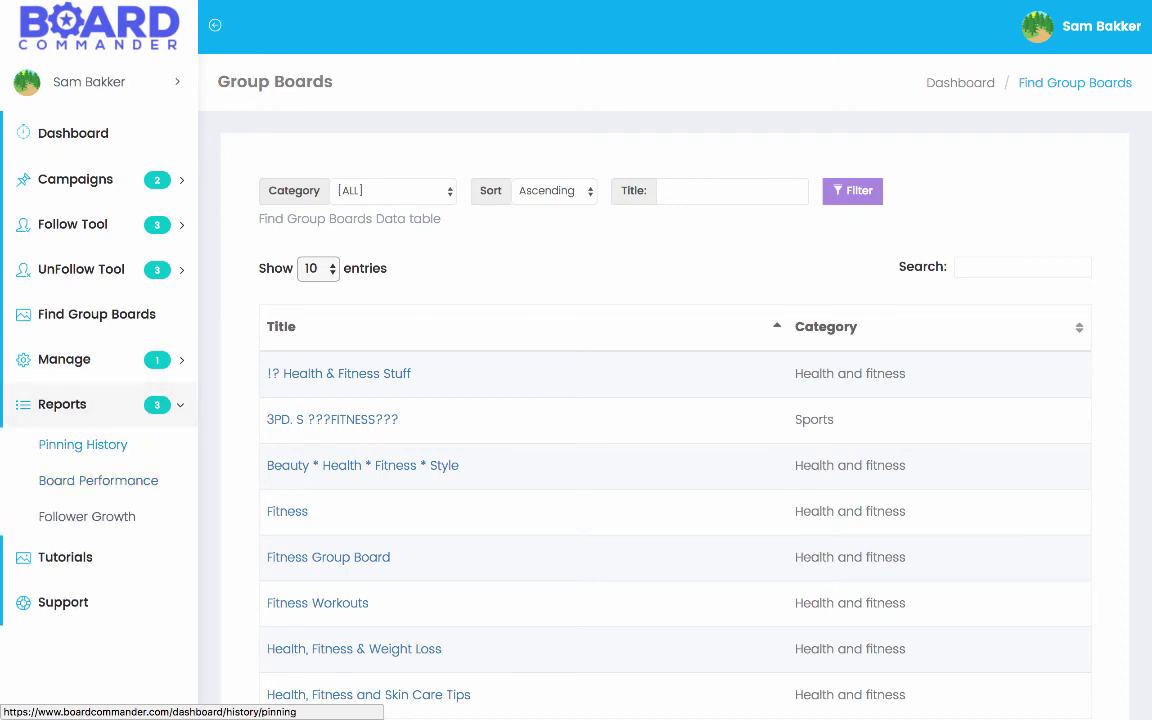
click(83, 444)
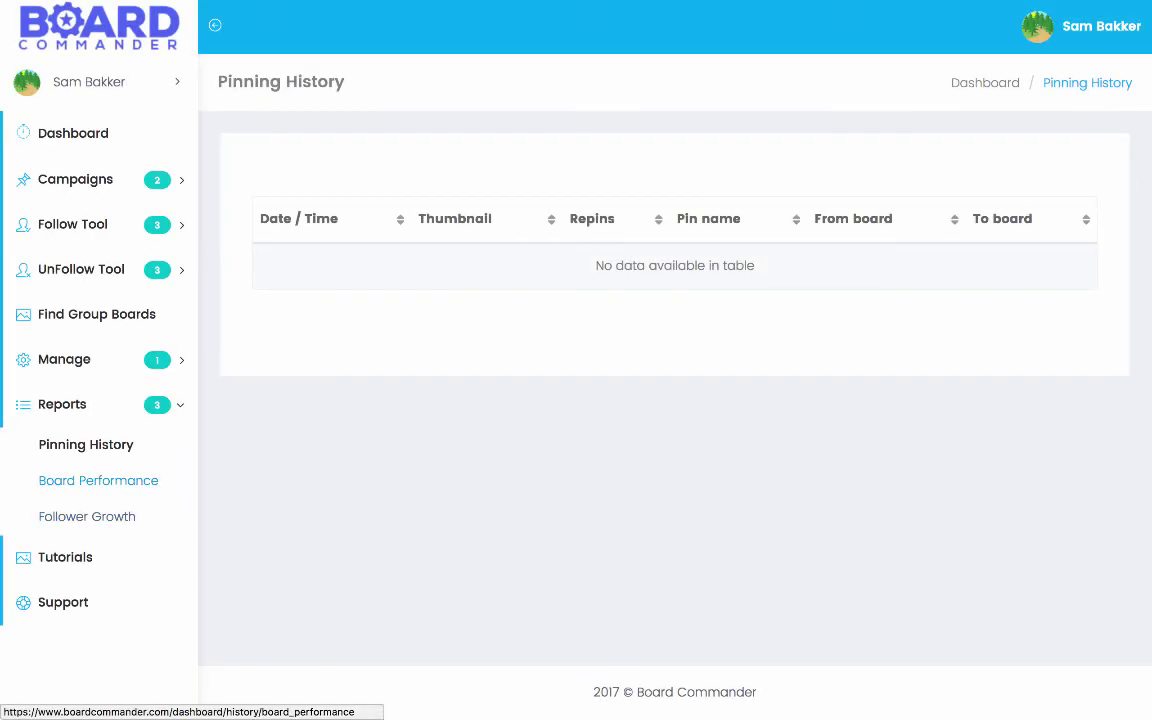
click(98, 480)
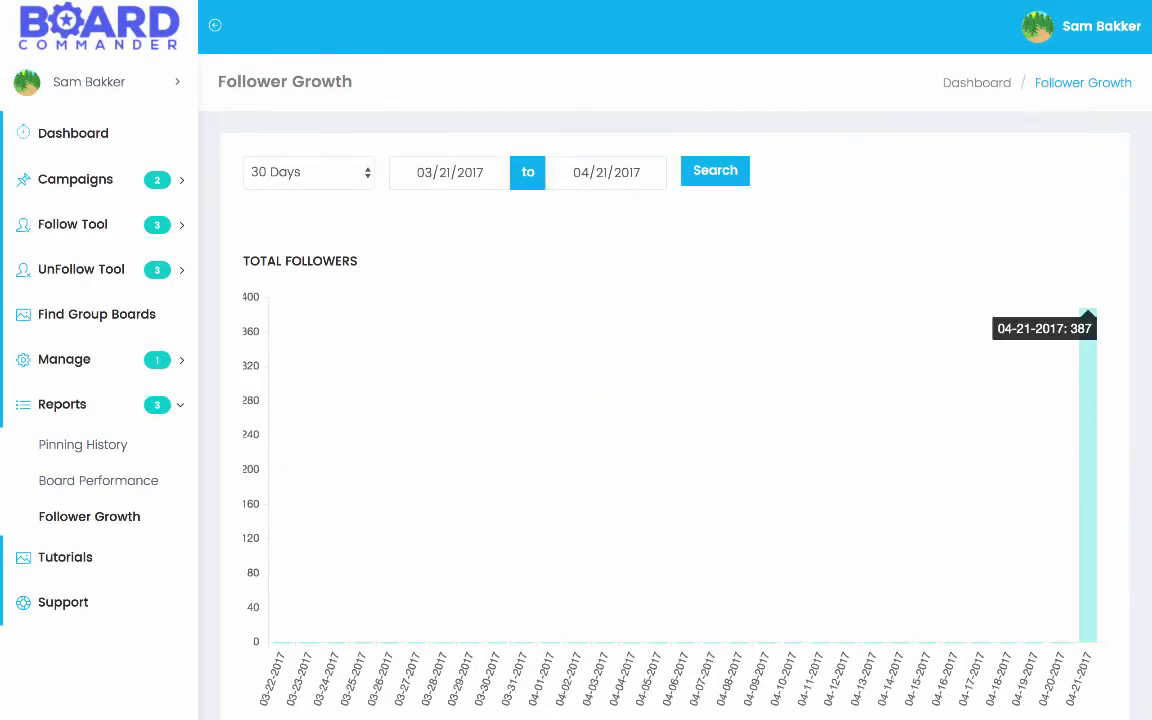
Step: Examine the total followers and users followed charts in the Follower Growth report, and return to the dashboard
mouse_move(1087, 330)
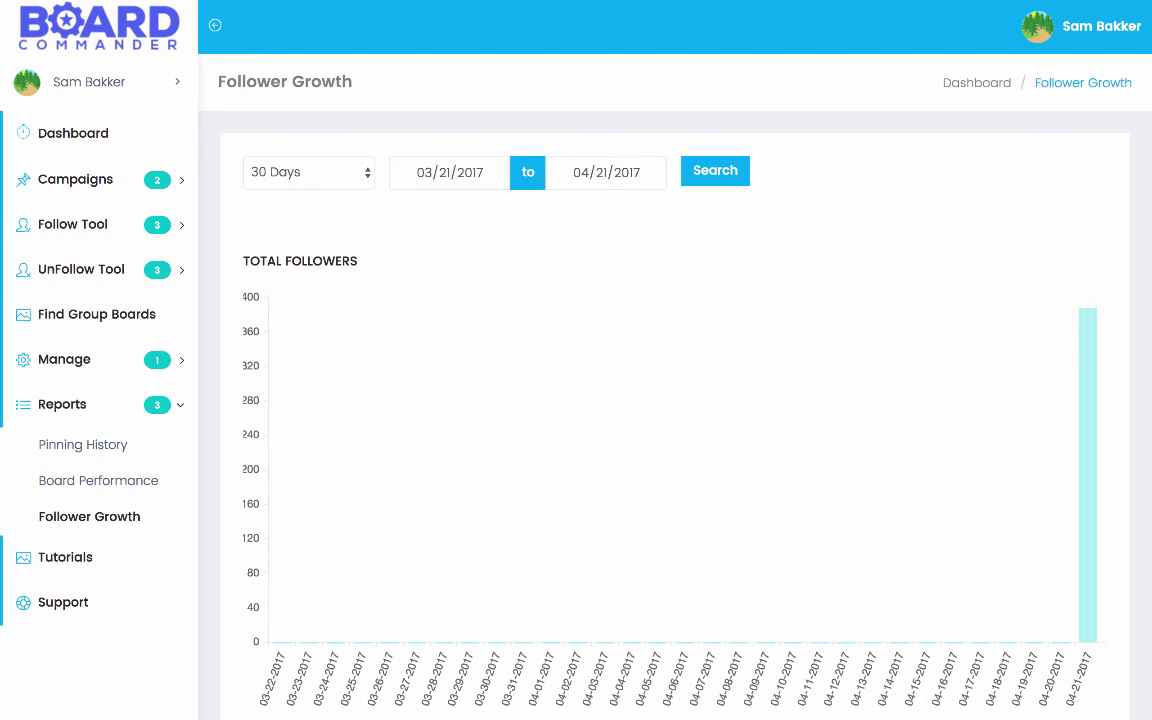
scroll(675, 400, down, 6)
scroll(675, 400, up, 6)
scroll(675, 400, down, 7)
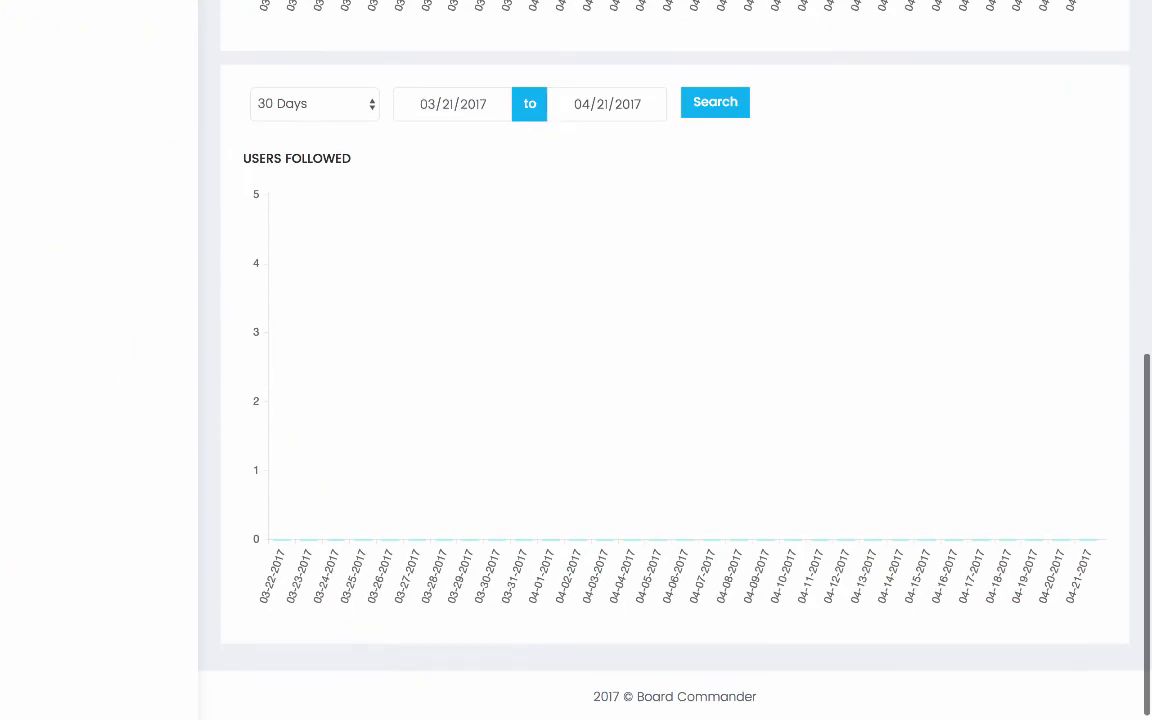
scroll(600, 400, up, 7)
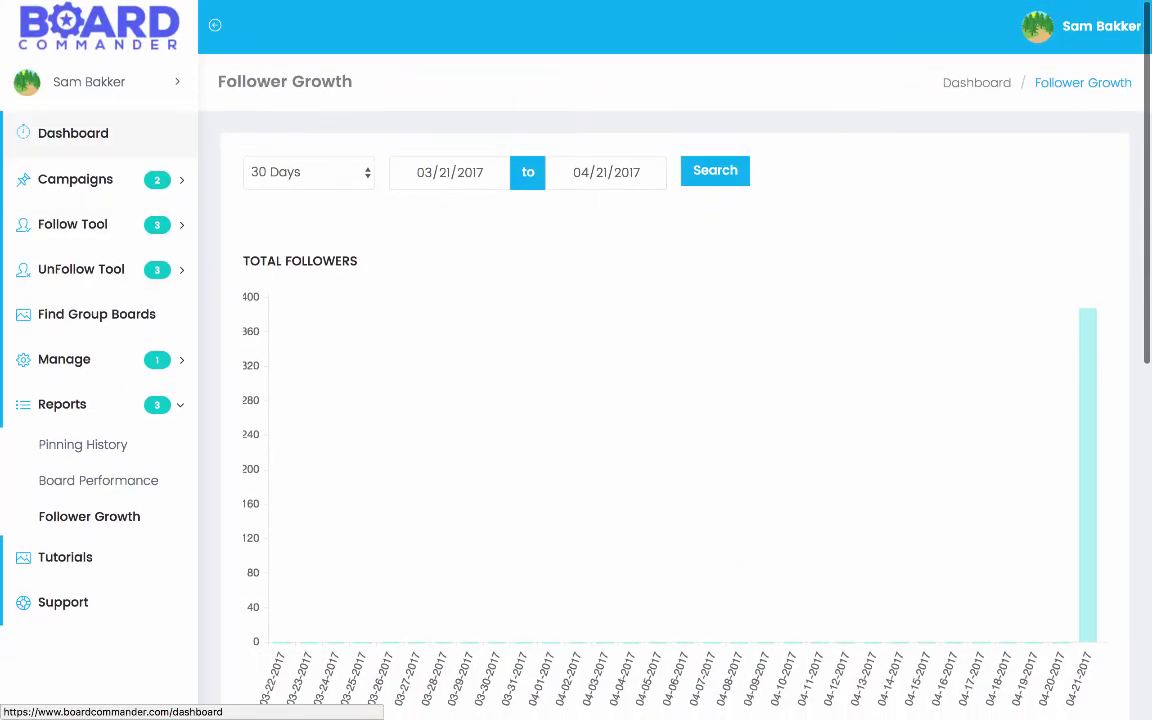
click(73, 133)
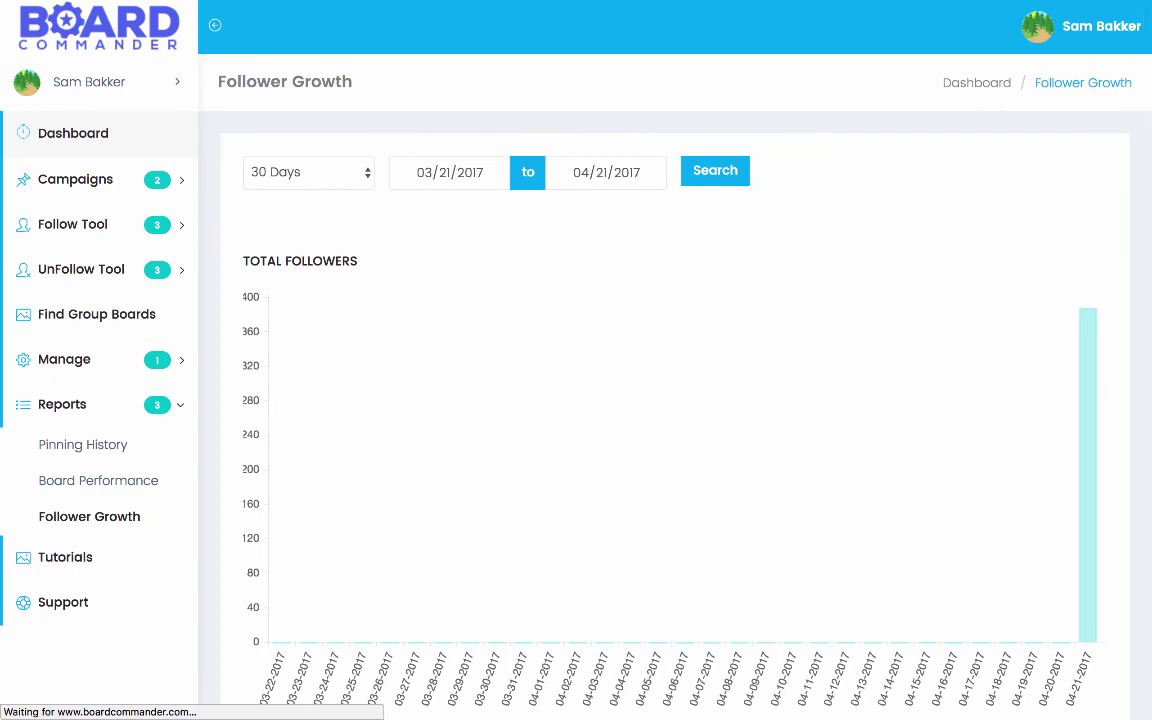